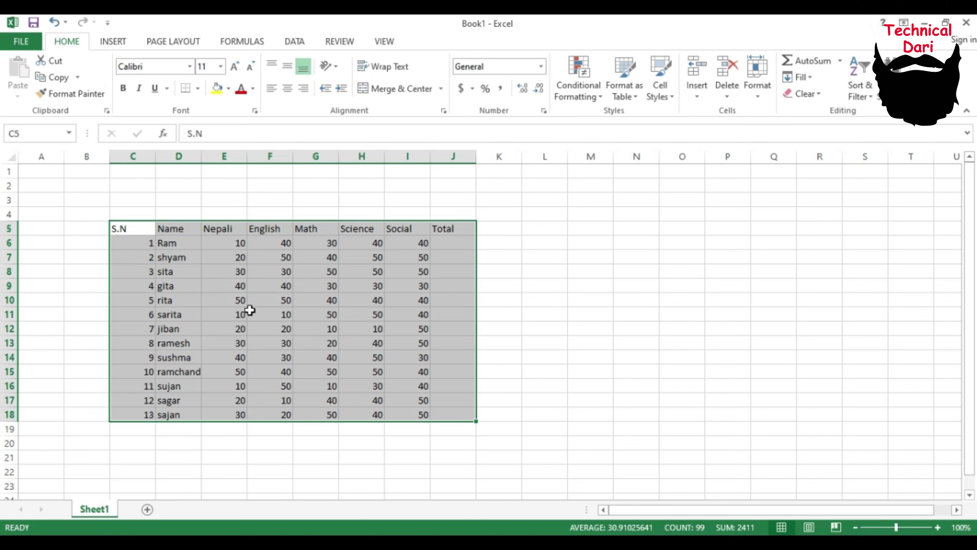
Add all borders to the marks range C5:J18 and widen the Name column to fit the longest name
{"action": "left_click", "coordinate": [198, 89]}
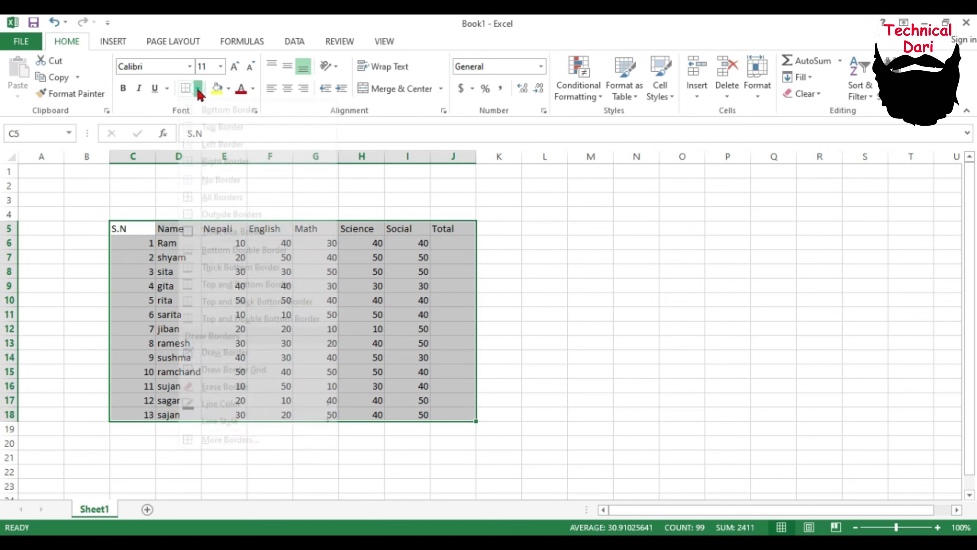
{"action": "left_click", "coordinate": [238, 211]}
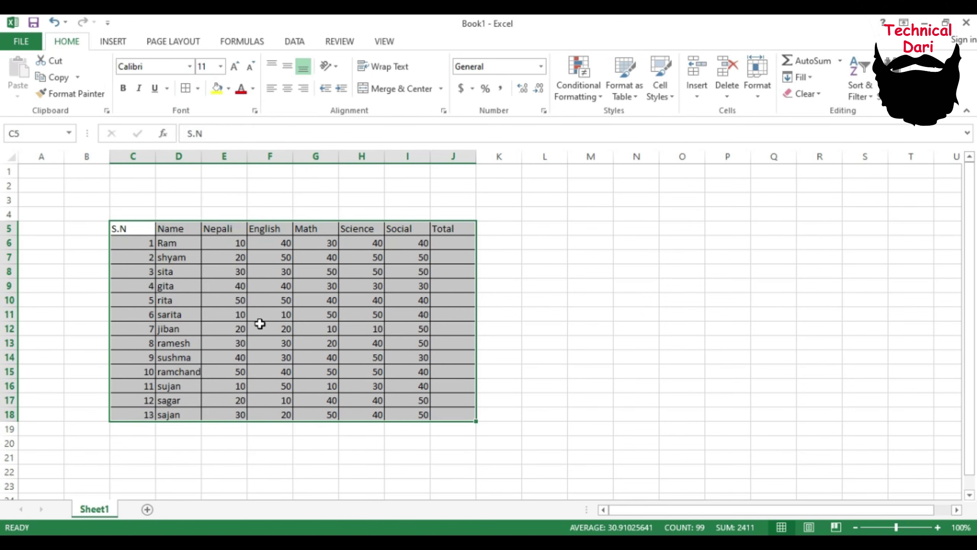
{"action": "left_click", "coordinate": [280, 319]}
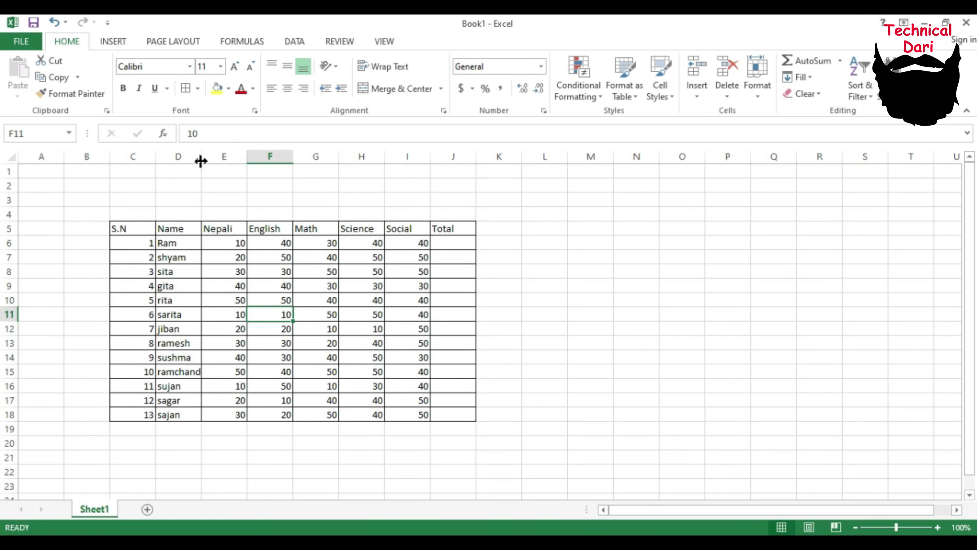
{"action": "left_click_drag", "start_coordinate": [201, 158], "coordinate": [252, 158]}
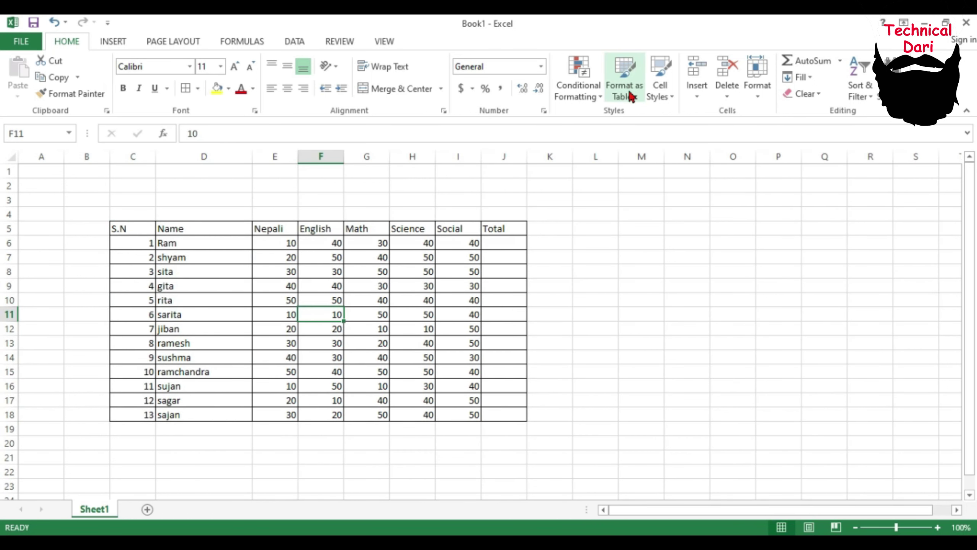
{"action": "left_click", "coordinate": [192, 286]}
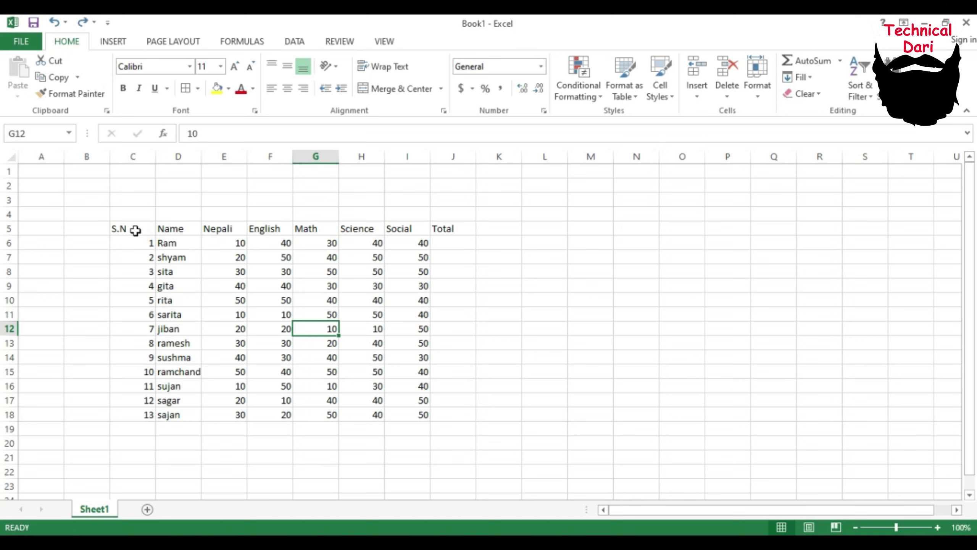
Format the range C5:J18 as a table with headers, using the blue banded style from the first Medium row
{"action": "left_click_drag", "start_coordinate": [135, 230], "coordinate": [434, 380]}
{"action": "left_click", "coordinate": [133, 228]}
{"action": "left_click_drag", "start_coordinate": [178, 247], "coordinate": [453, 414]}
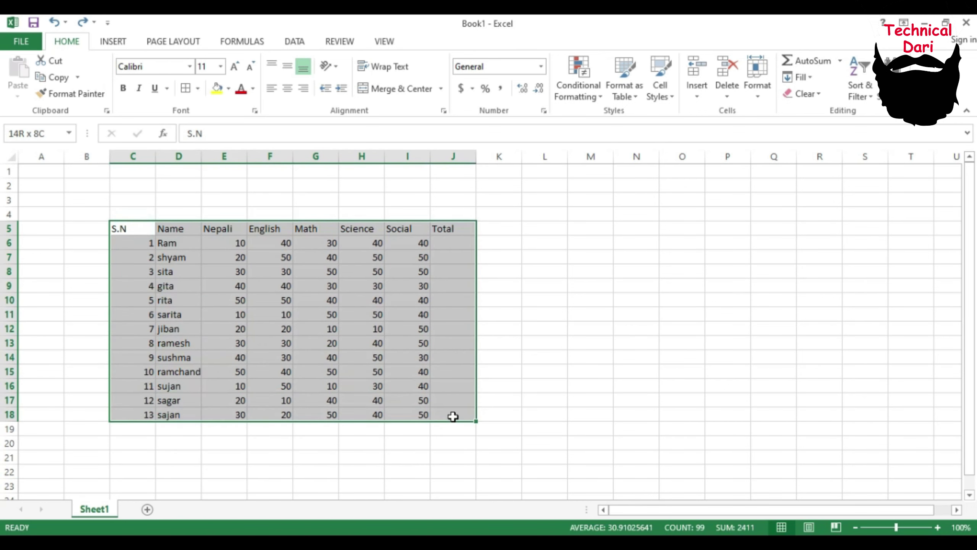
{"action": "left_click", "coordinate": [629, 98]}
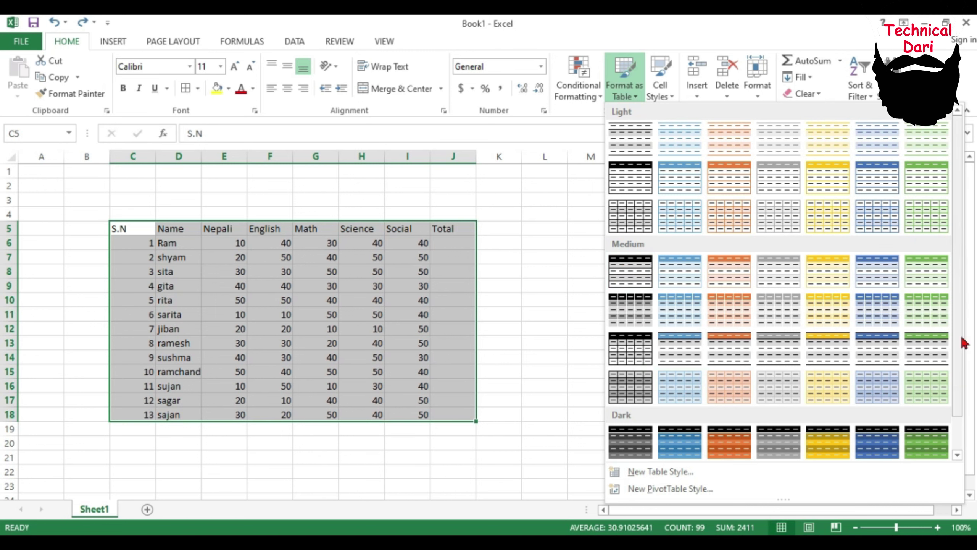
{"action": "left_click", "coordinate": [872, 271]}
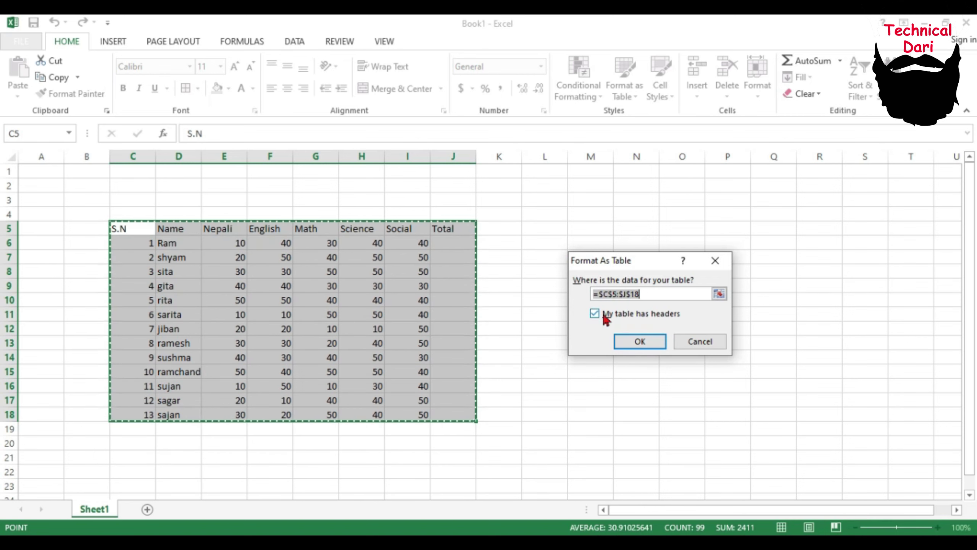
{"action": "left_click", "coordinate": [635, 344]}
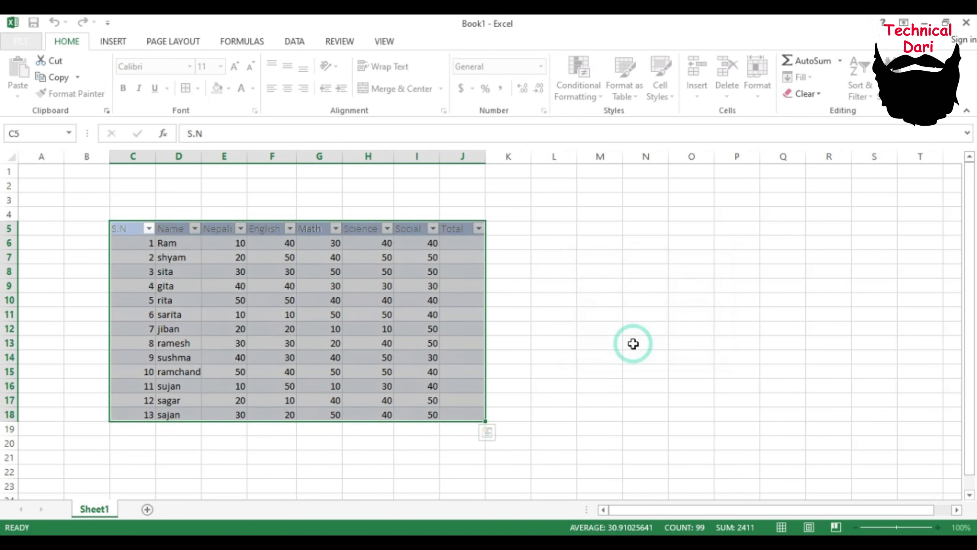
Enlarge the table's text to size 16 and widen the columns from Name to Total so the headers fit
{"action": "left_click", "coordinate": [117, 229]}
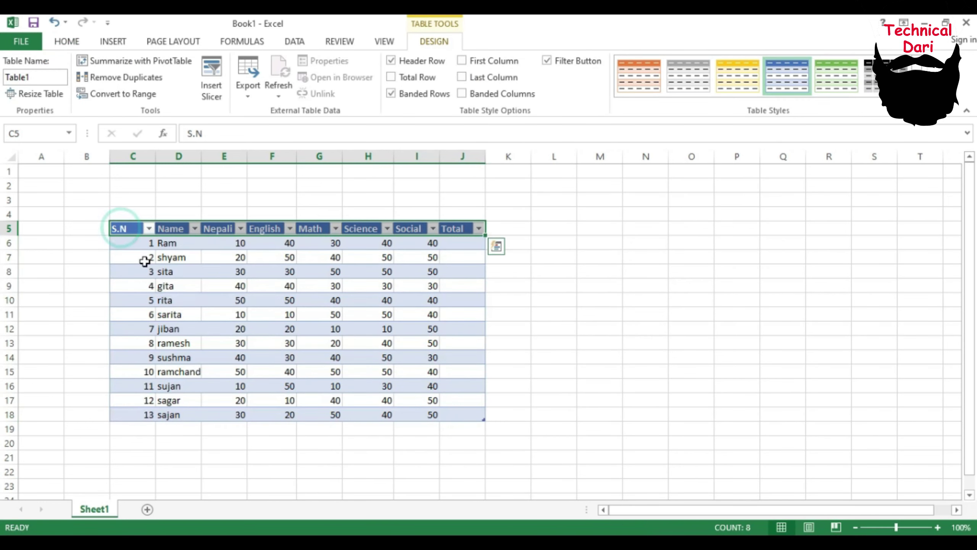
{"action": "left_click", "coordinate": [127, 226]}
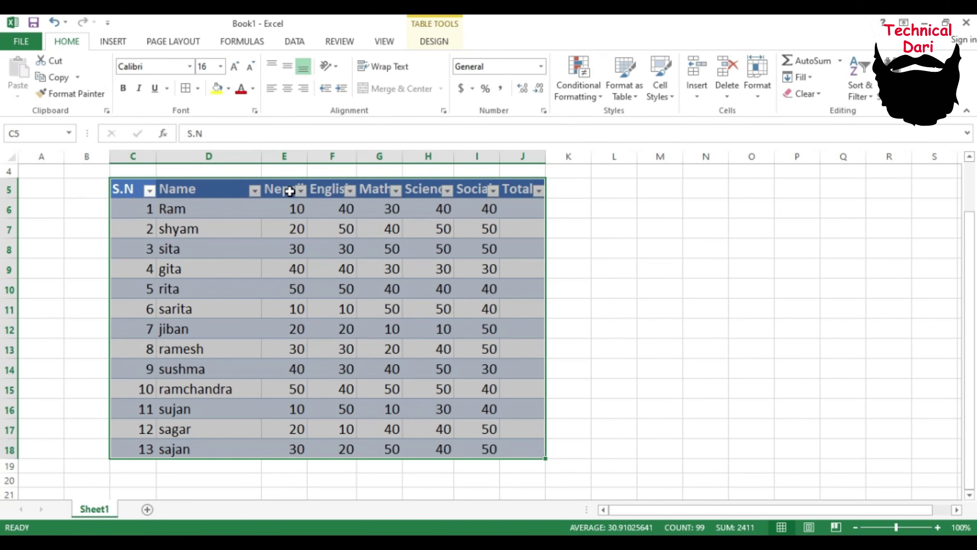
{"action": "double_click", "coordinate": [308, 157]}
{"action": "double_click", "coordinate": [377, 157]}
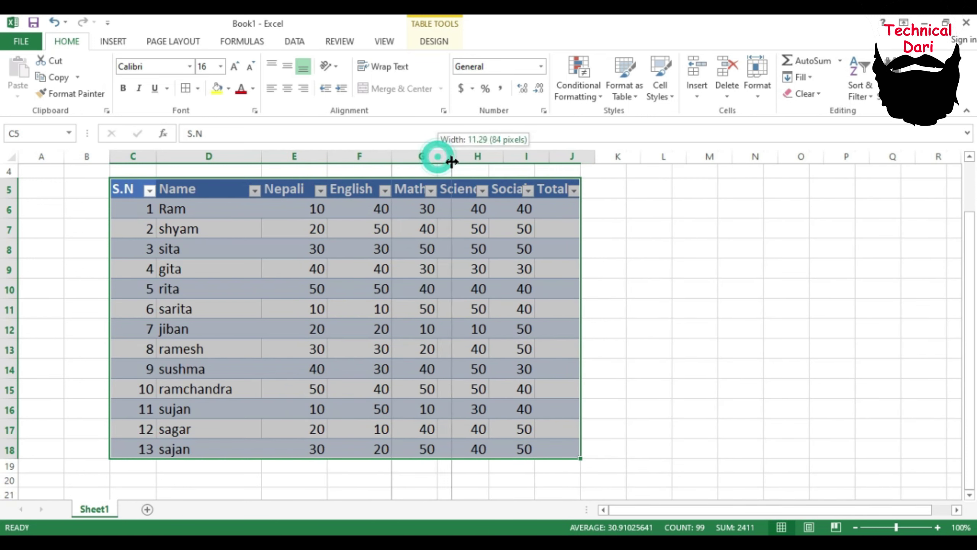
{"action": "double_click", "coordinate": [437, 156]}
{"action": "double_click", "coordinate": [503, 156]}
{"action": "double_click", "coordinate": [563, 156]}
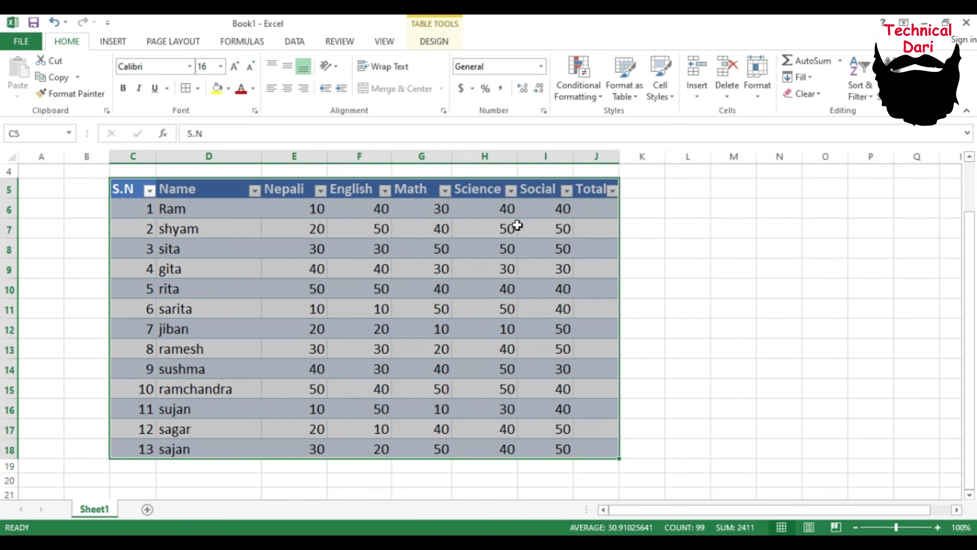
{"action": "left_click_drag", "start_coordinate": [623, 160], "coordinate": [648, 157]}
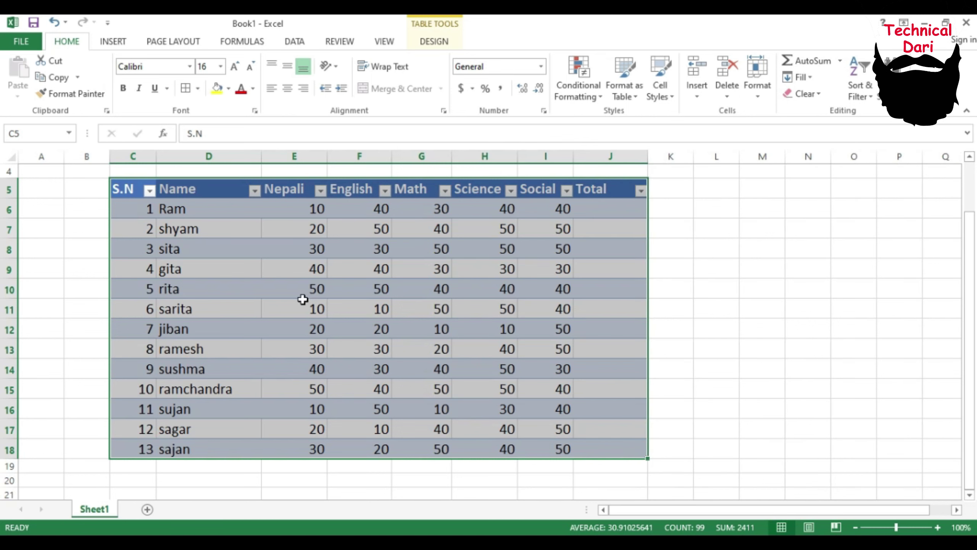
{"action": "left_click", "coordinate": [517, 326]}
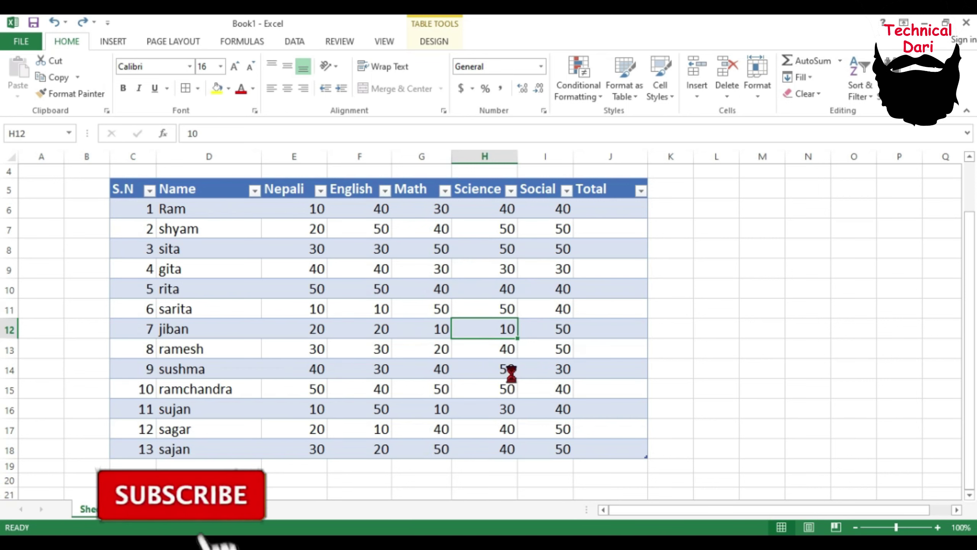
Undo the column widening, text enlargement and table formatting until the marks are a plain range again
{"action": "key", "text": "ctrl+z"}
{"action": "key", "text": "ctrl+z"}
{"action": "key", "text": "ctrl+z"}
{"action": "key", "text": "ctrl+z"}
{"action": "key", "text": "ctrl+z"}
{"action": "key", "text": "ctrl+z"}
{"action": "key", "text": "ctrl+z"}
{"action": "key", "text": "ctrl+z"}
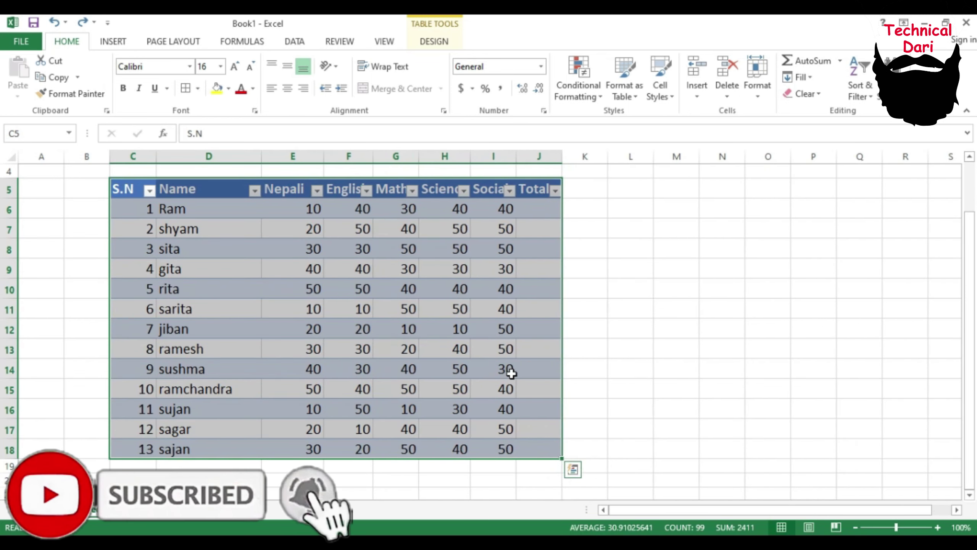
{"action": "key", "text": "ctrl+z"}
{"action": "key", "text": "ctrl+z"}
{"action": "key", "text": "ctrl+z"}
{"action": "key", "text": "ctrl+z"}
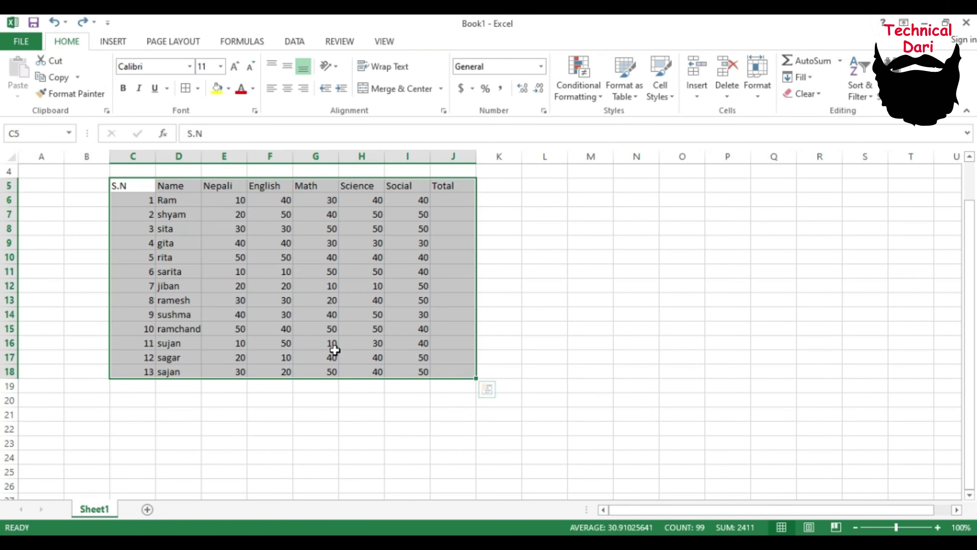
Increase the font size of C5:J18 to 16 and widen the columns from Name to Total
{"action": "left_click", "coordinate": [234, 66]}
{"action": "left_click", "coordinate": [234, 66]}
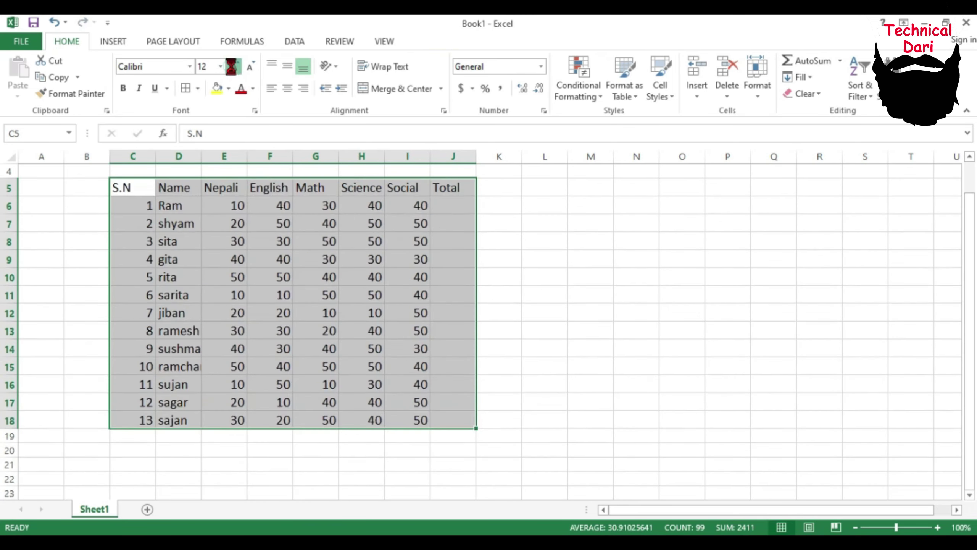
{"action": "left_click", "coordinate": [235, 67]}
{"action": "left_click_drag", "start_coordinate": [368, 156], "coordinate": [567, 158]}
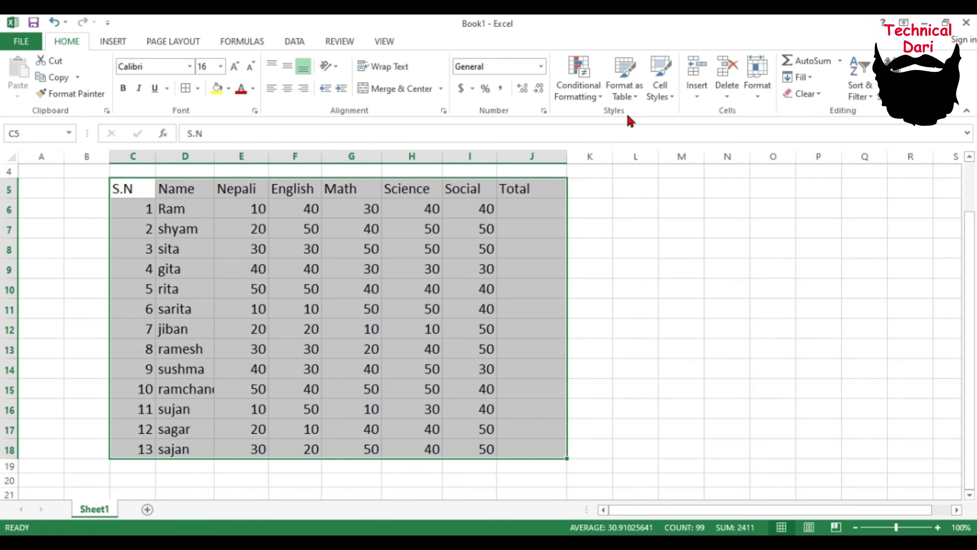
Try formatting C5:J18 as a table in an orange Light style with the headers option off, and undo it
{"action": "left_click", "coordinate": [627, 90]}
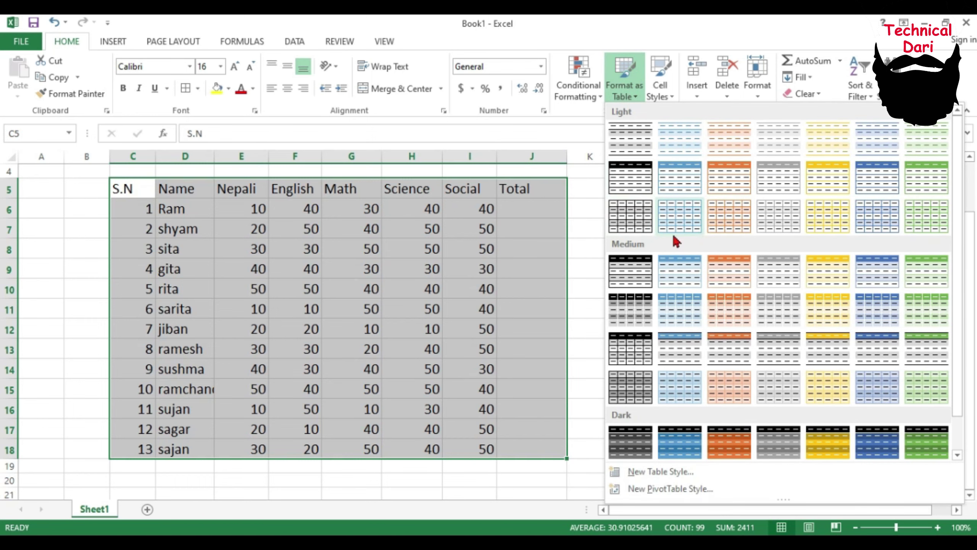
{"action": "left_click", "coordinate": [728, 177]}
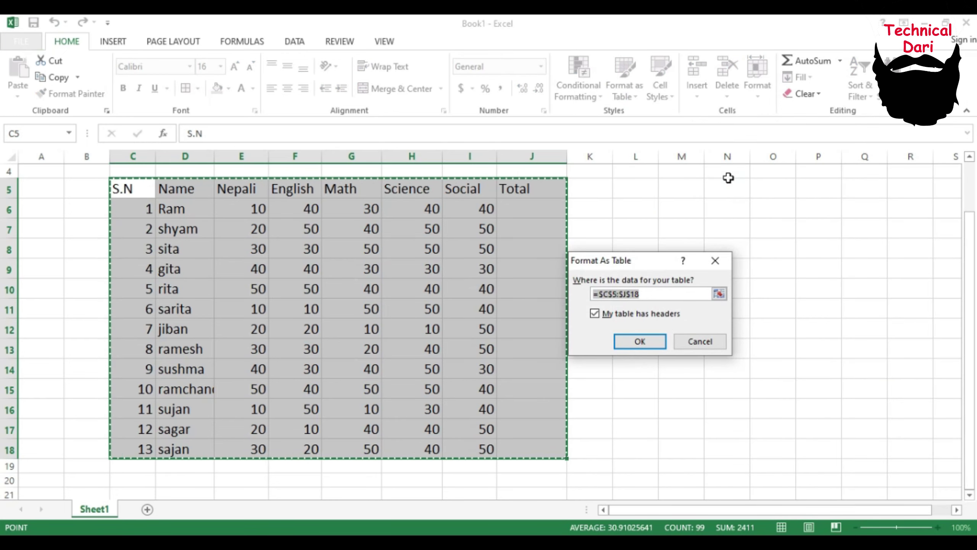
{"action": "left_click", "coordinate": [595, 313]}
{"action": "left_click", "coordinate": [628, 335]}
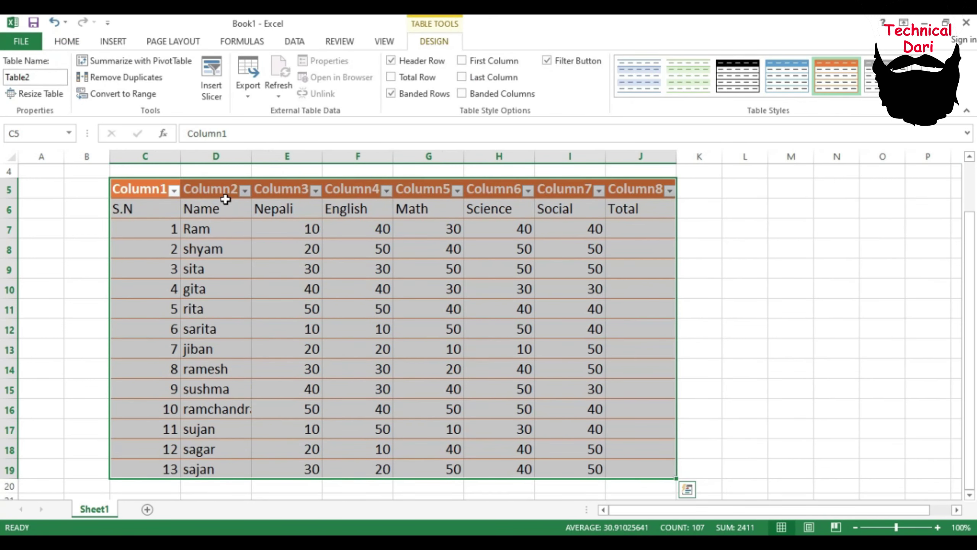
{"action": "left_click", "coordinate": [298, 195]}
{"action": "left_click", "coordinate": [217, 212]}
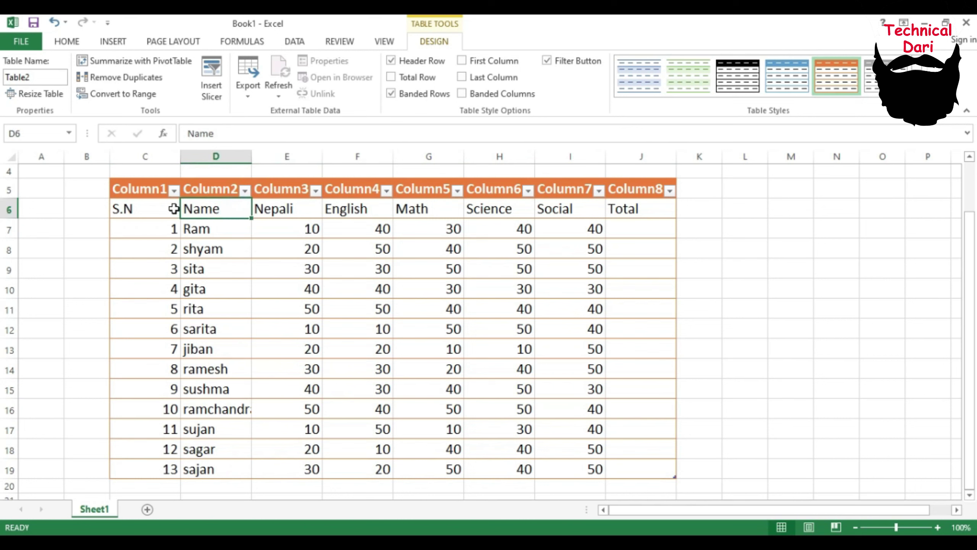
{"action": "key", "text": "ctrl+z"}
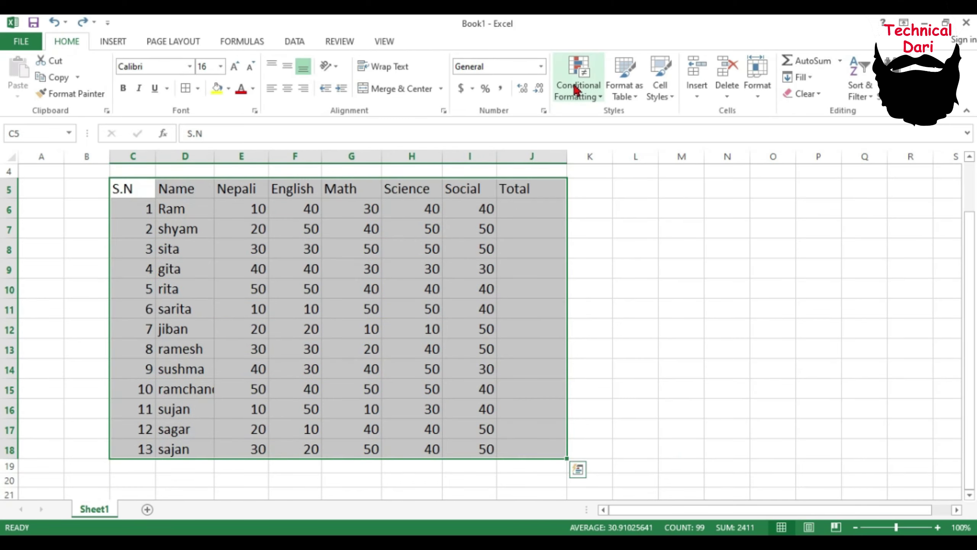
Format C5:J18 as a table with headers, using the orange banded style from the first Medium row
{"action": "left_click", "coordinate": [617, 94]}
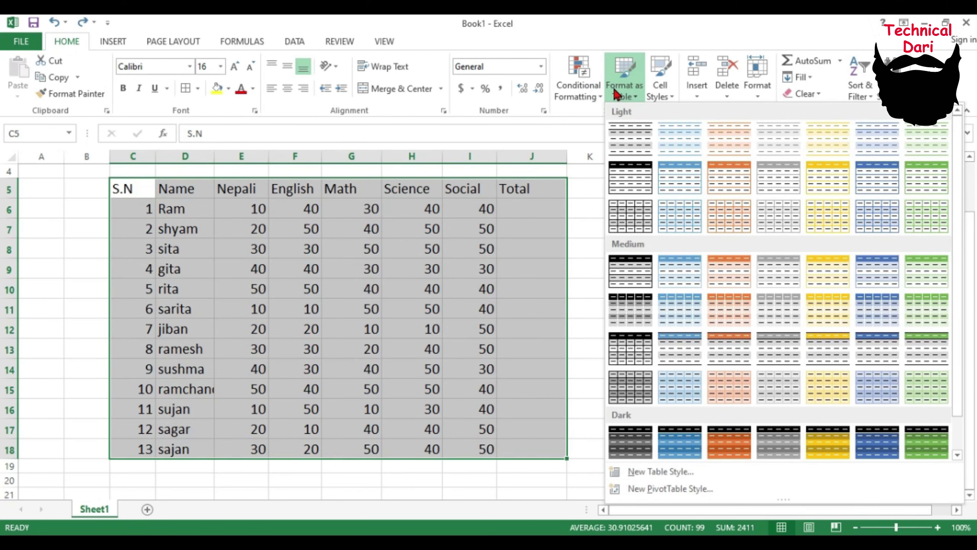
{"action": "left_click", "coordinate": [743, 275]}
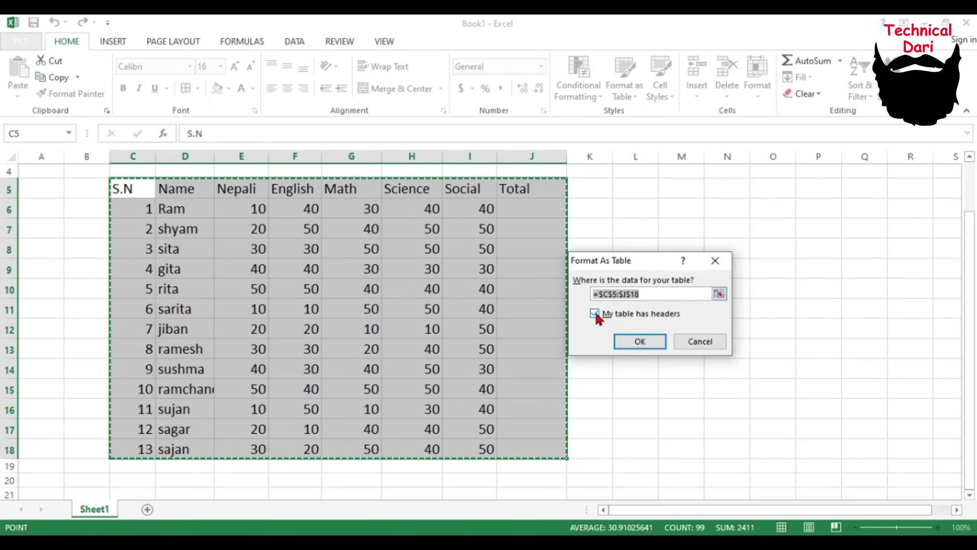
{"action": "left_click", "coordinate": [639, 341]}
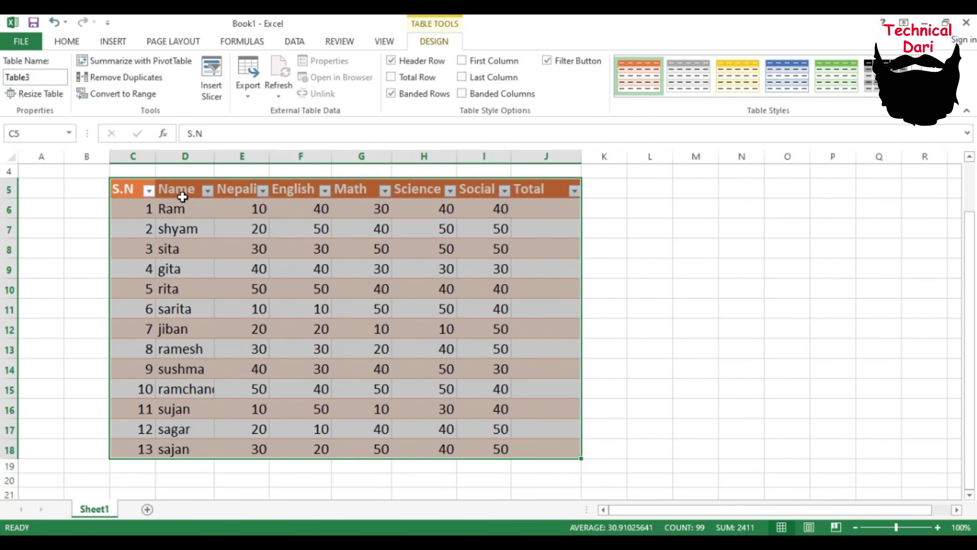
{"action": "left_click", "coordinate": [244, 269]}
Widen the Name, Nepali, English, Math, Science and Social columns of the orange table
{"action": "double_click", "coordinate": [218, 157]}
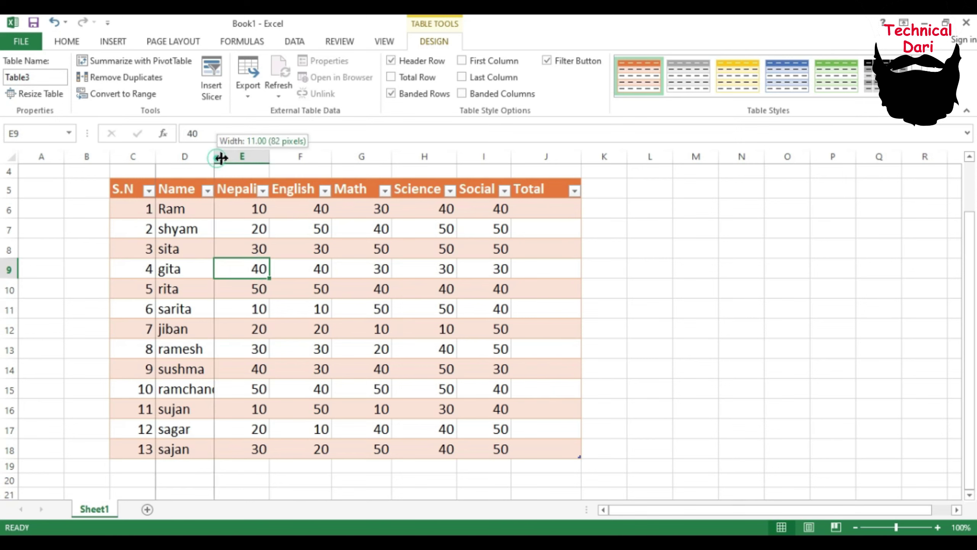
{"action": "double_click", "coordinate": [291, 157]}
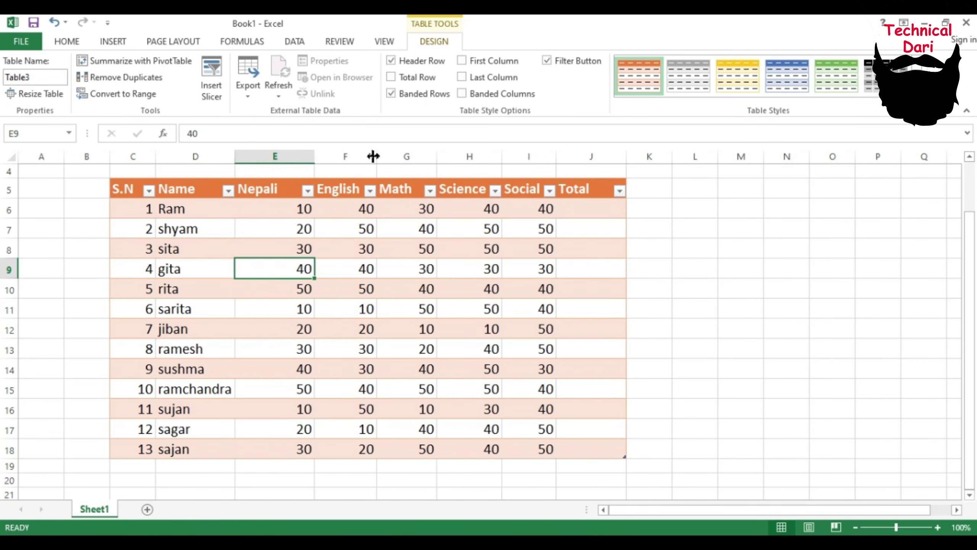
{"action": "left_click_drag", "start_coordinate": [376, 157], "coordinate": [398, 157]}
{"action": "left_click_drag", "start_coordinate": [460, 156], "coordinate": [474, 156]}
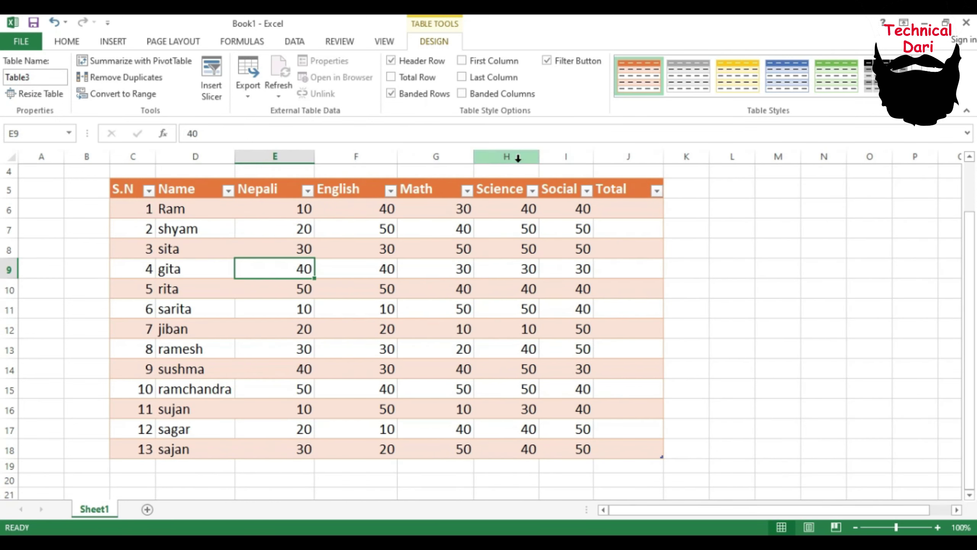
{"action": "left_click_drag", "start_coordinate": [533, 152], "coordinate": [548, 156]}
{"action": "double_click", "coordinate": [601, 155]}
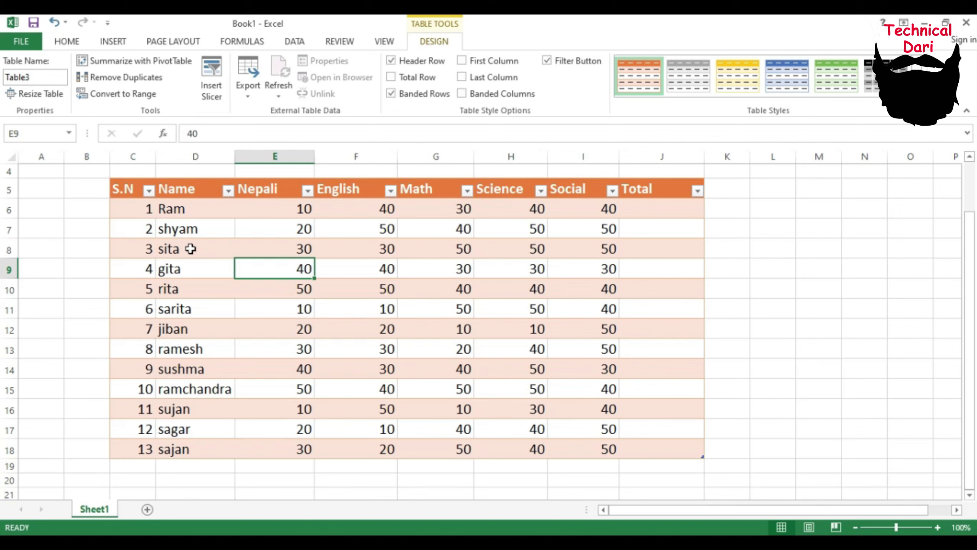
Filter the orange table's S.N column so only the rows numbered 1 to 5 are shown
{"action": "left_click", "coordinate": [149, 191]}
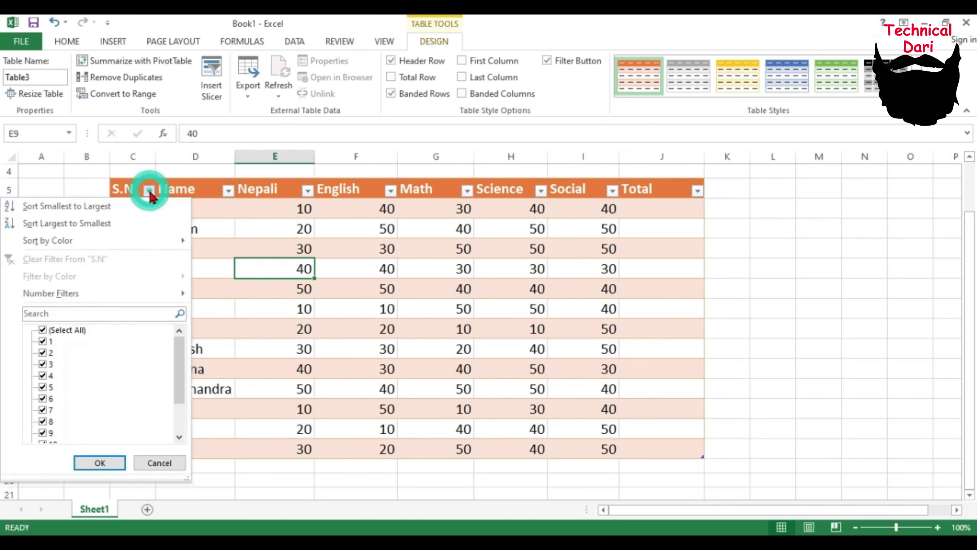
{"action": "left_click", "coordinate": [43, 330]}
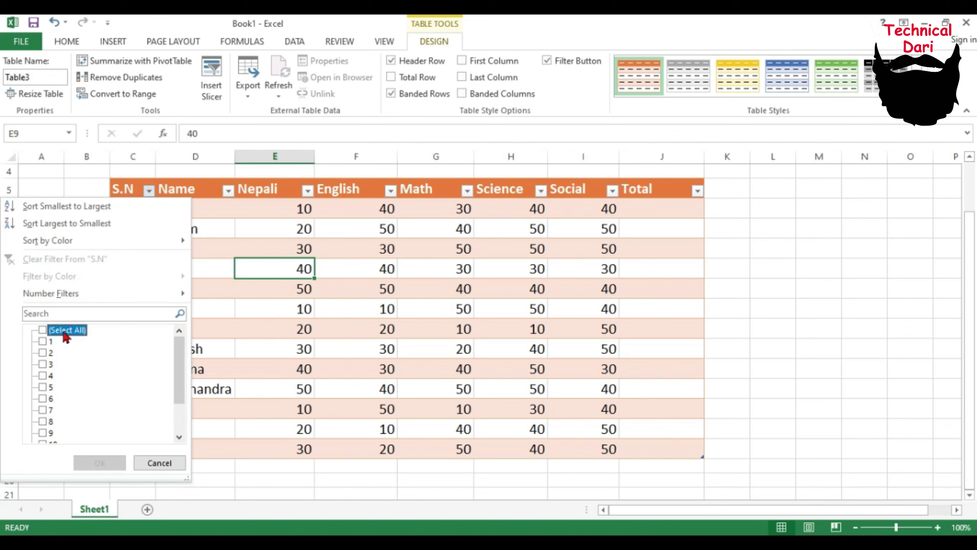
{"action": "left_click", "coordinate": [43, 342]}
{"action": "left_click", "coordinate": [44, 353]}
{"action": "left_click", "coordinate": [43, 365]}
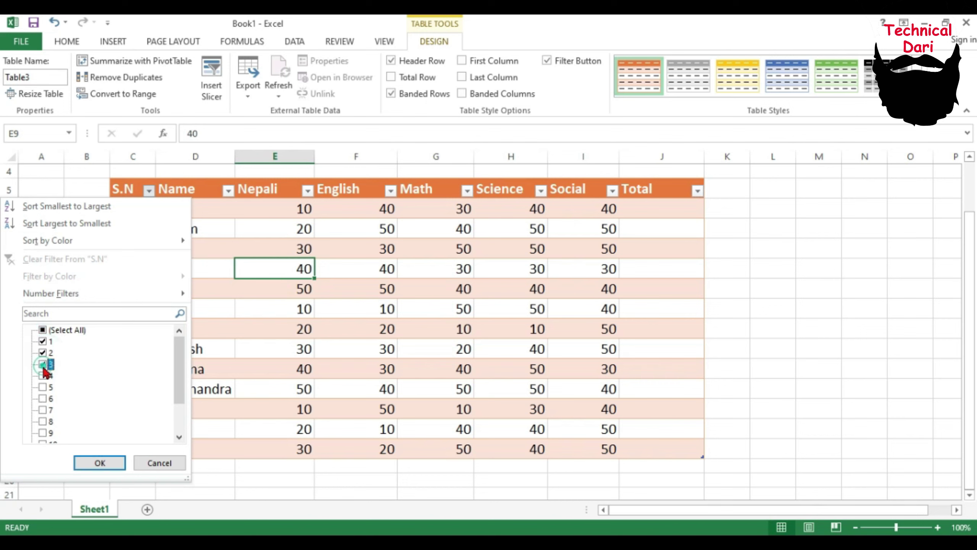
{"action": "left_click", "coordinate": [43, 376]}
{"action": "left_click", "coordinate": [43, 387]}
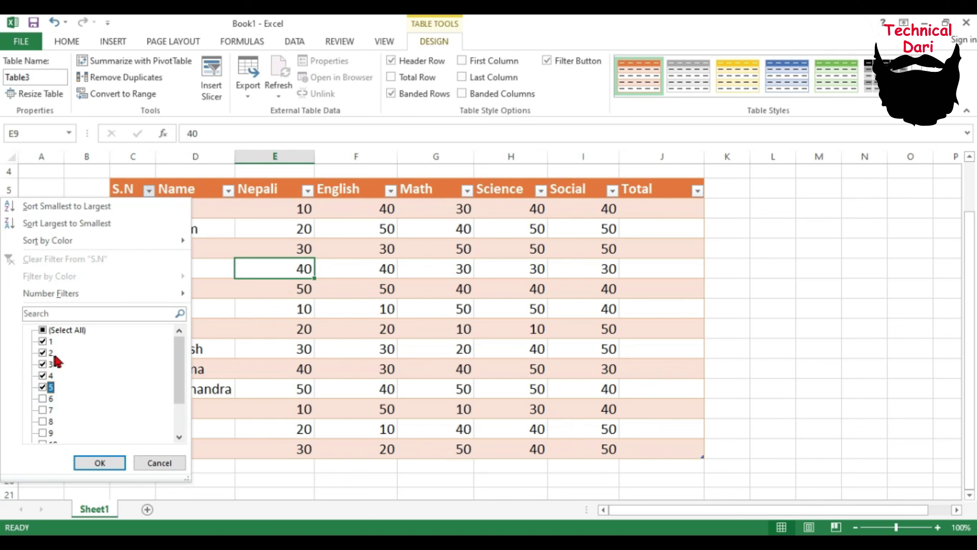
{"action": "left_click", "coordinate": [99, 463]}
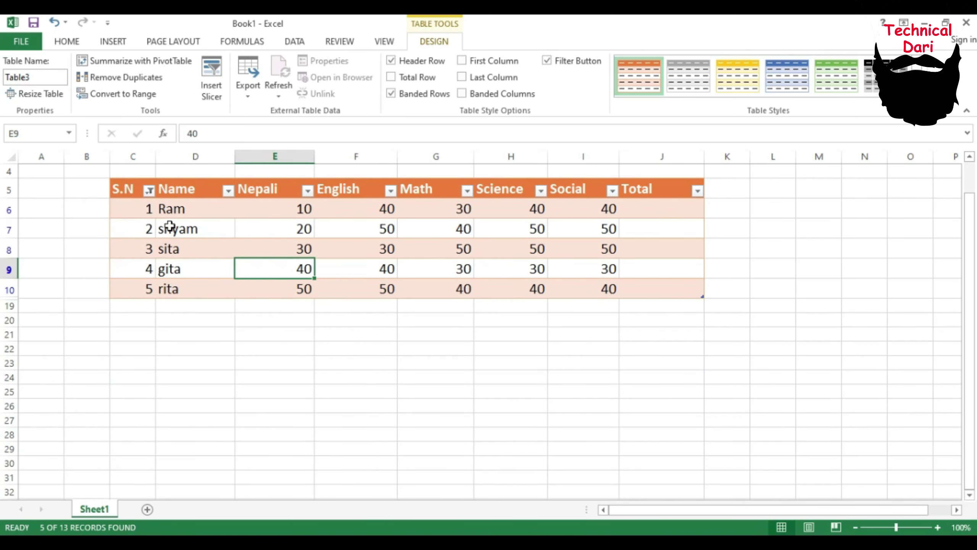
Change the S.N column filter so only the row numbered 4 is shown
{"action": "left_click", "coordinate": [149, 190]}
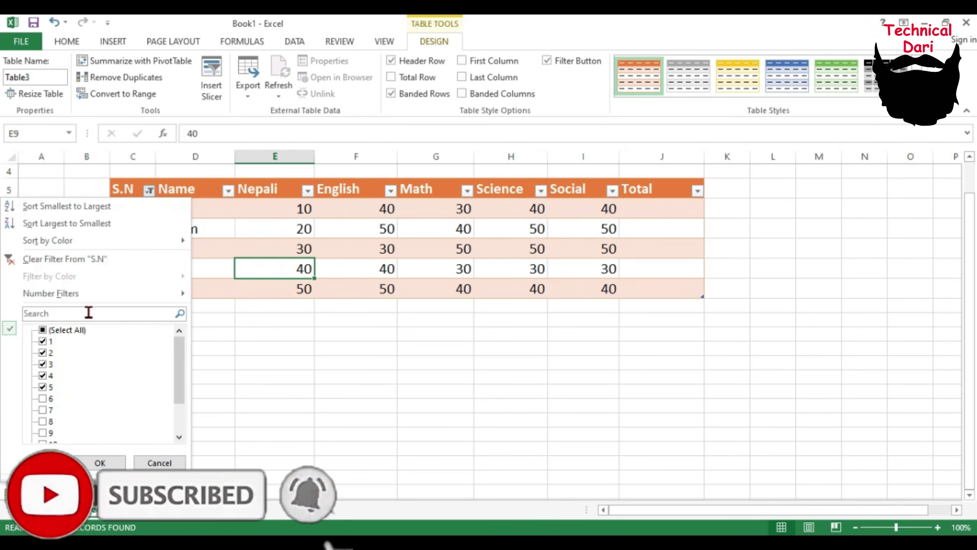
{"action": "left_click", "coordinate": [69, 331]}
{"action": "left_click", "coordinate": [65, 332]}
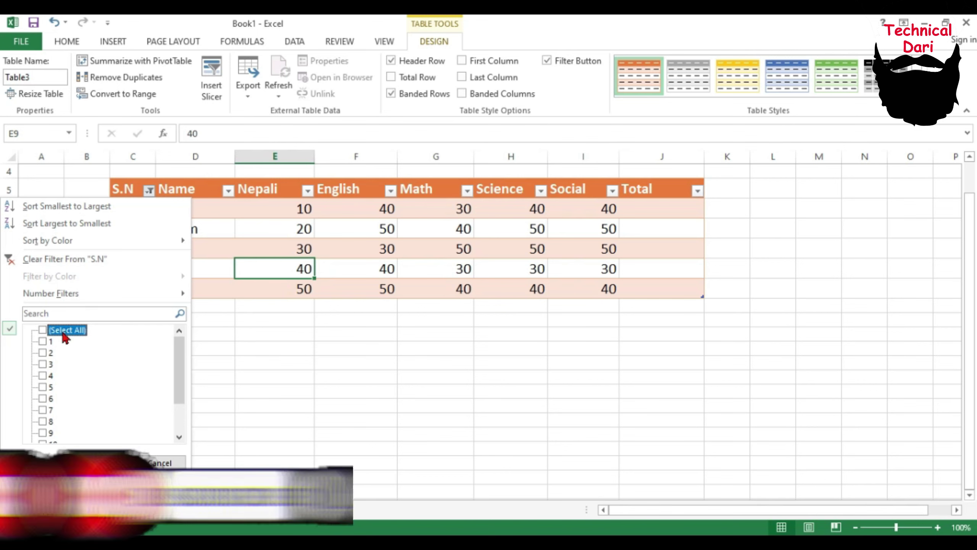
{"action": "left_click", "coordinate": [43, 376]}
{"action": "left_click", "coordinate": [100, 462]}
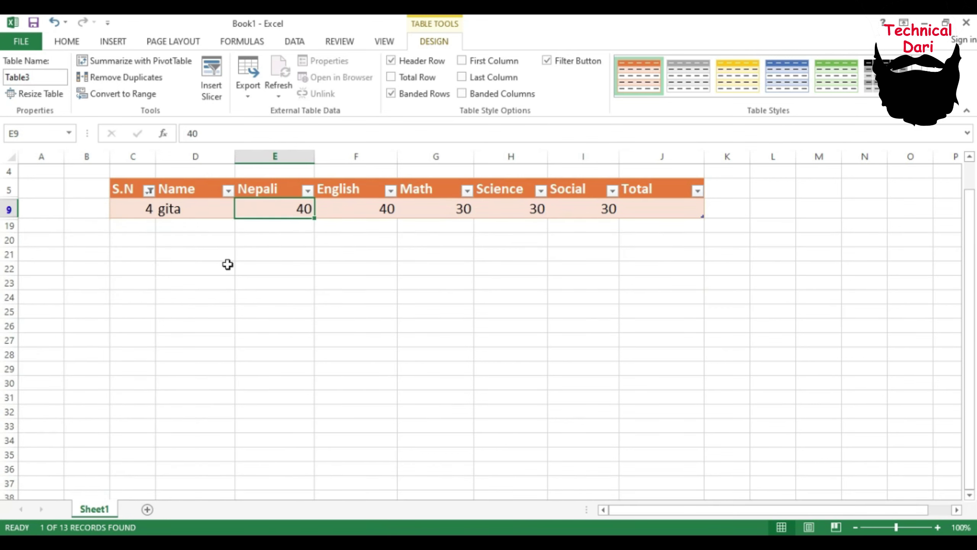
Select all values in the S.N column filter to show every table row again
{"action": "left_click", "coordinate": [149, 190]}
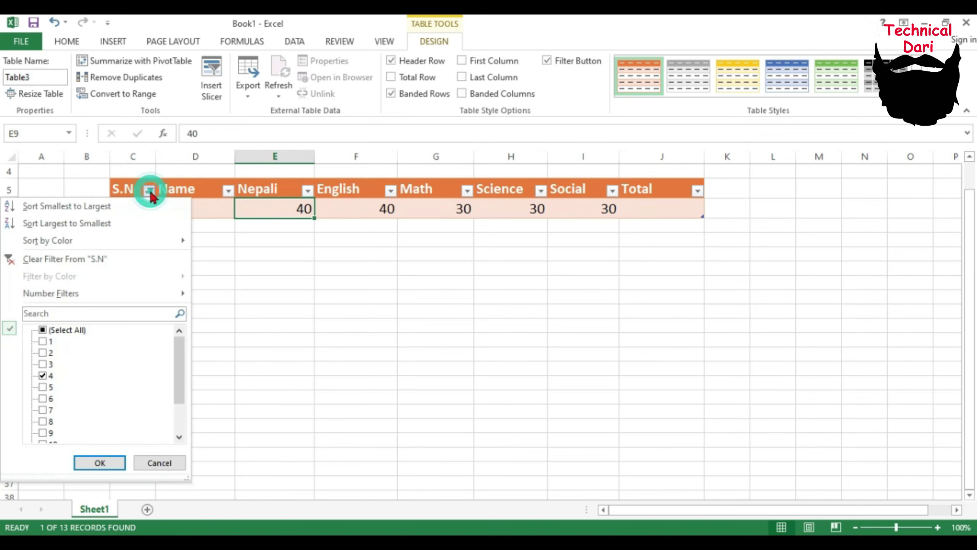
{"action": "left_click", "coordinate": [55, 331]}
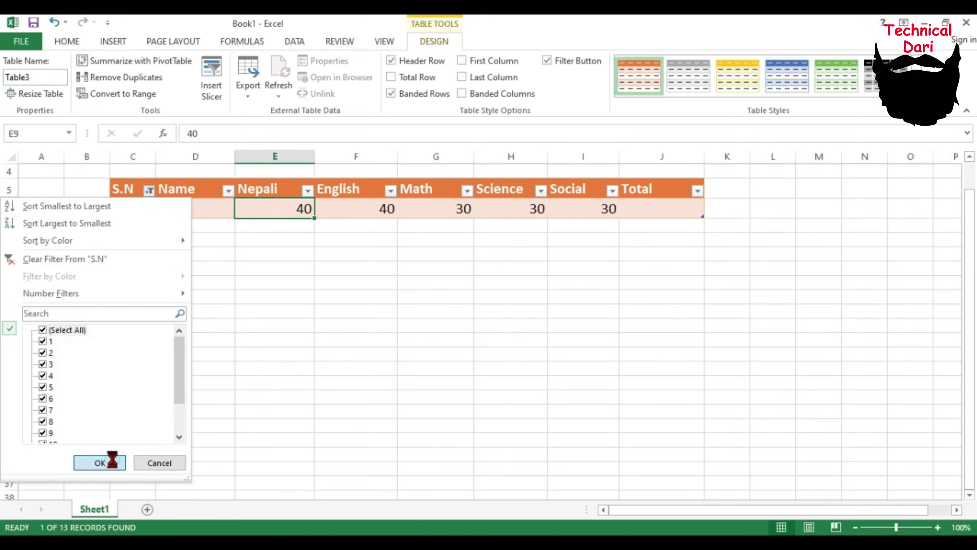
{"action": "left_click", "coordinate": [99, 462]}
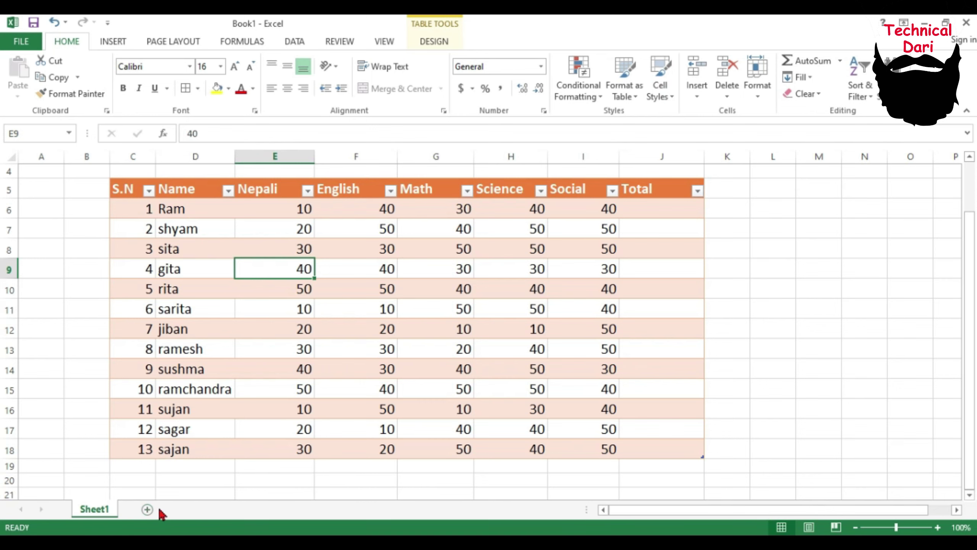
Add a new worksheet after Sheet1 and view the available cell styles
{"action": "left_click", "coordinate": [148, 509]}
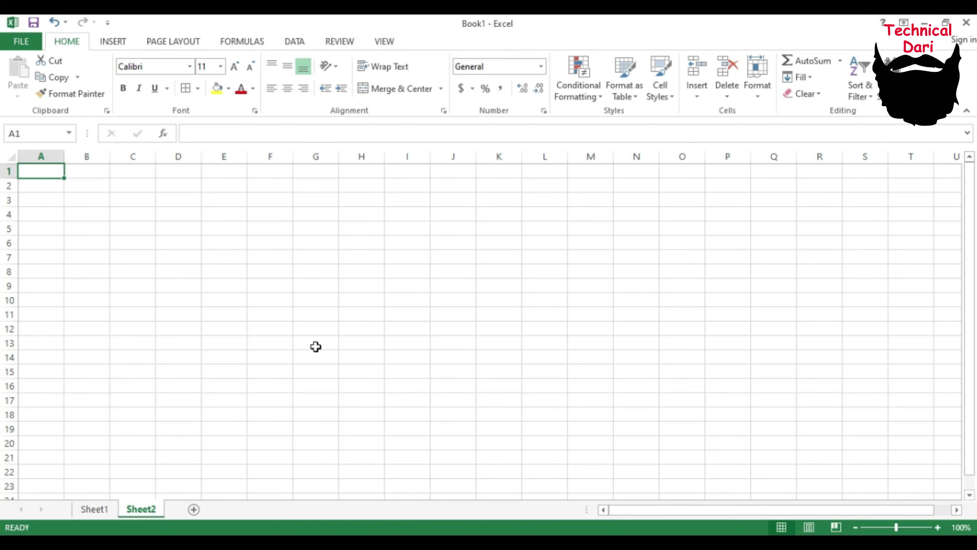
{"action": "left_click", "coordinate": [670, 98]}
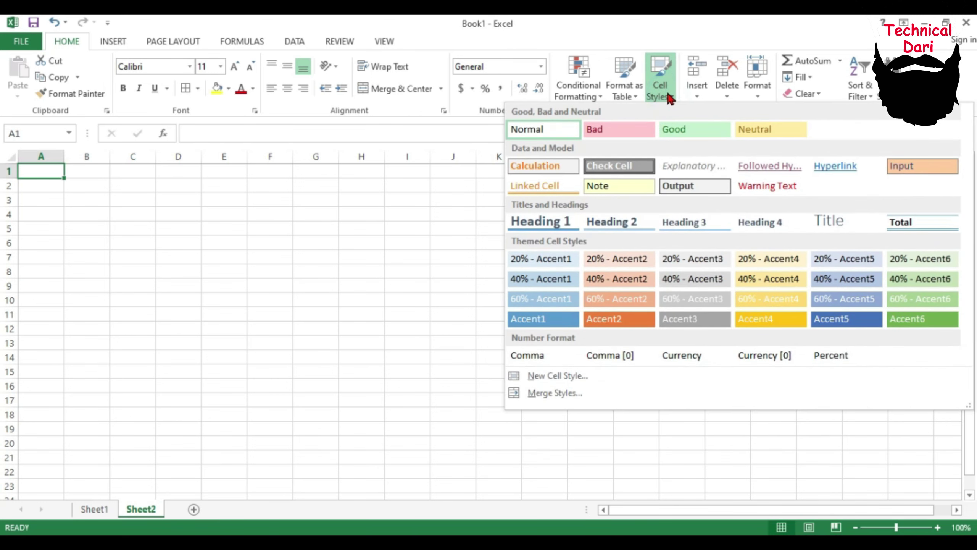
{"action": "left_click", "coordinate": [189, 257]}
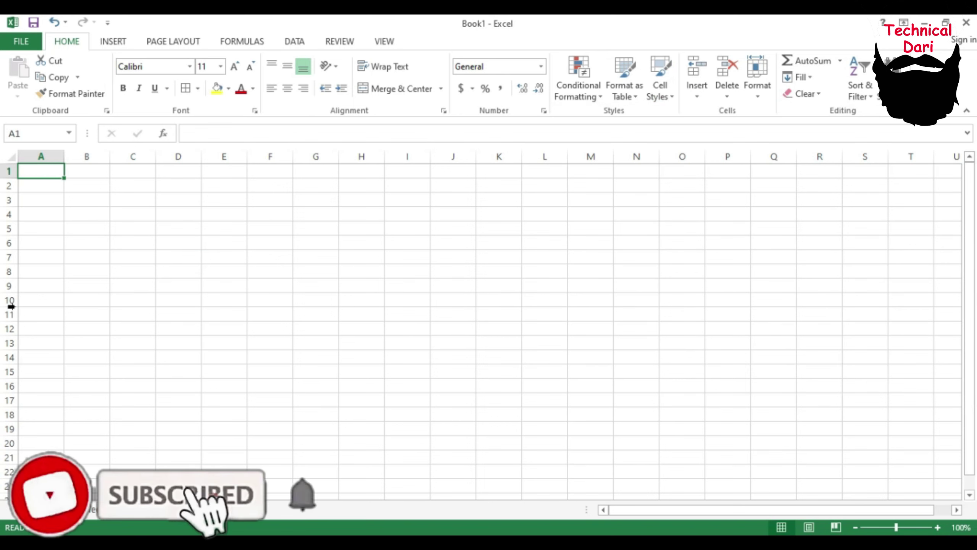
Try the Calculation cell style on the range C3:H15 of Sheet2, and undo it
{"action": "left_click_drag", "start_coordinate": [122, 201], "coordinate": [359, 370]}
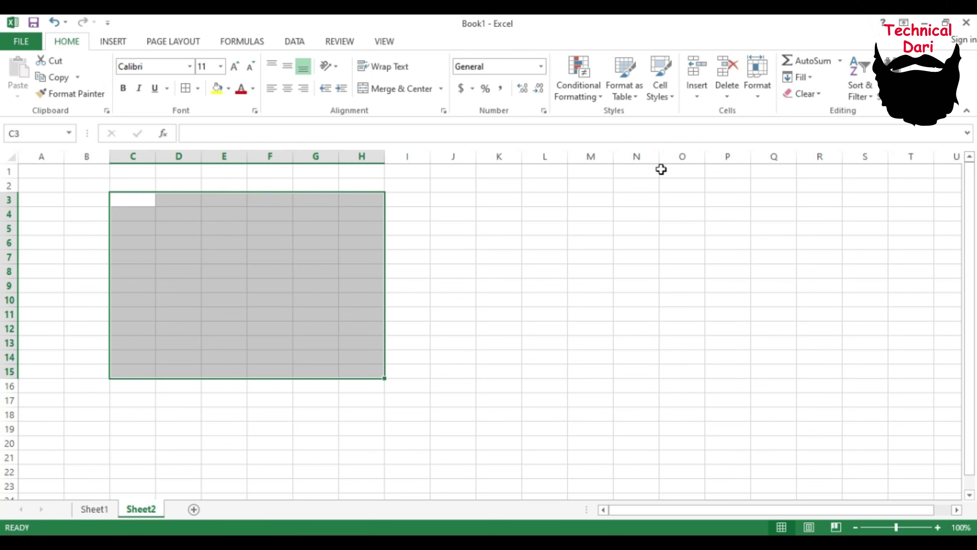
{"action": "left_click", "coordinate": [669, 97]}
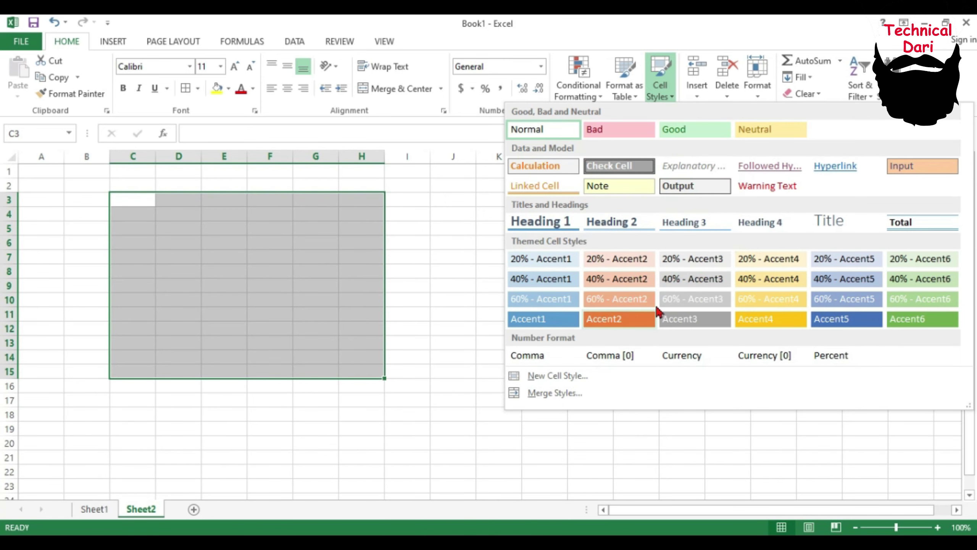
{"action": "left_click", "coordinate": [540, 166]}
{"action": "left_click", "coordinate": [218, 263]}
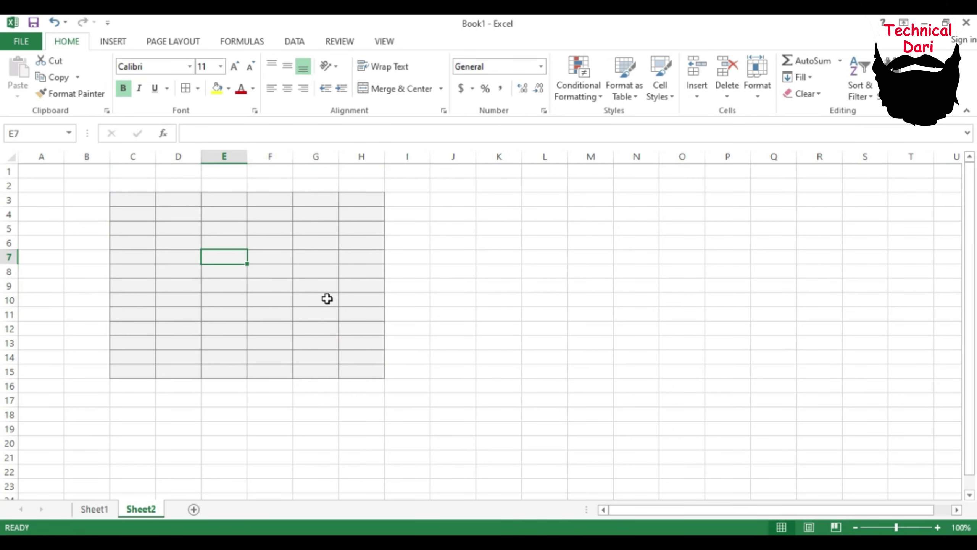
{"action": "key", "text": "ctrl+z"}
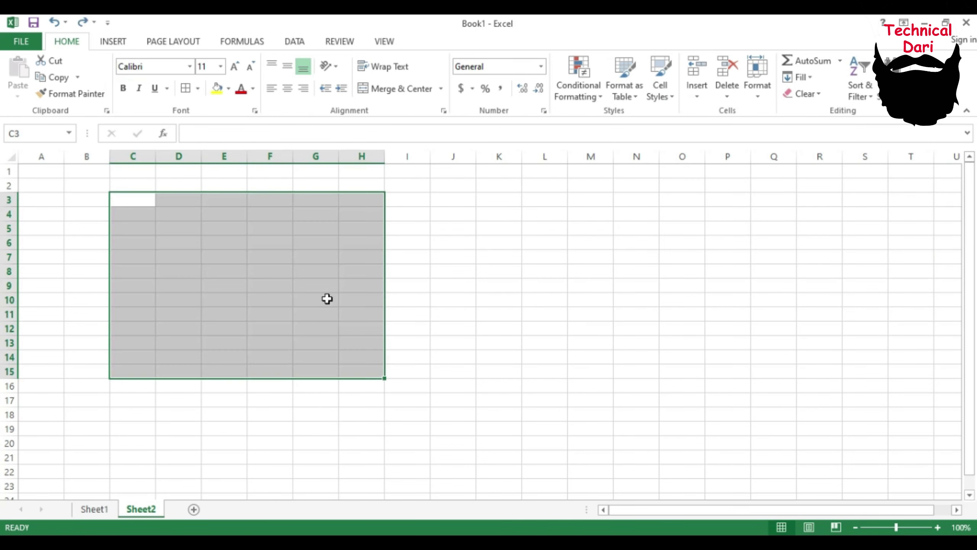
Apply the Check Cell style to the selected range C3:H15
{"action": "left_click", "coordinate": [654, 92]}
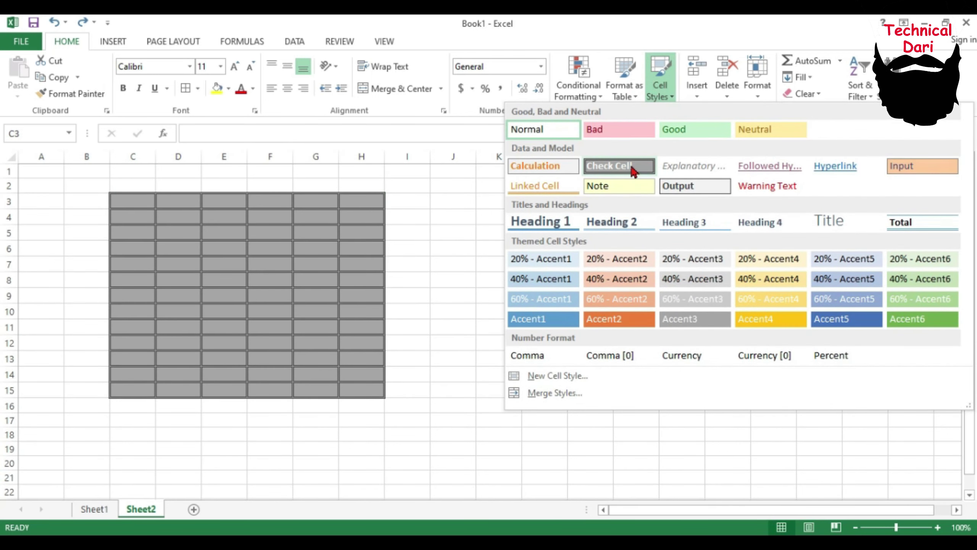
{"action": "left_click", "coordinate": [633, 170]}
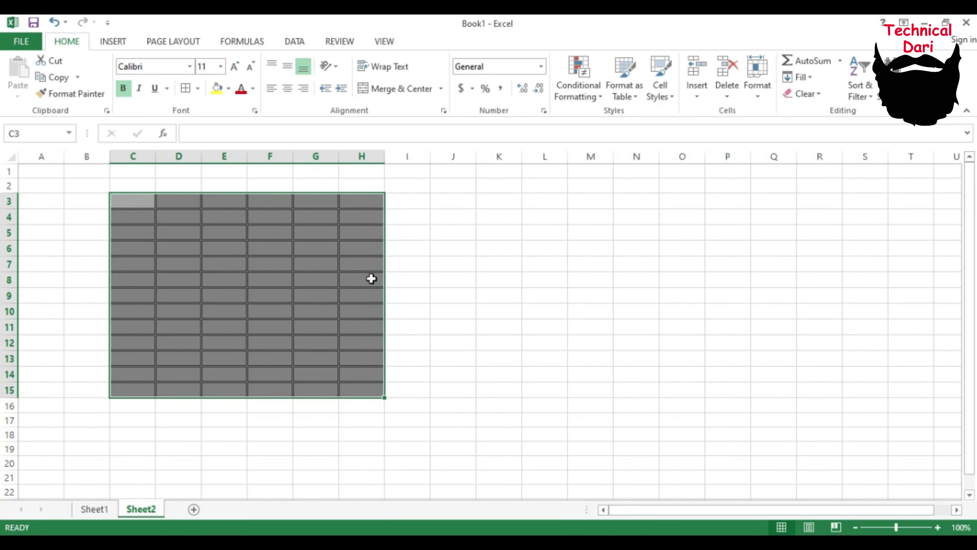
{"action": "left_click", "coordinate": [292, 311]}
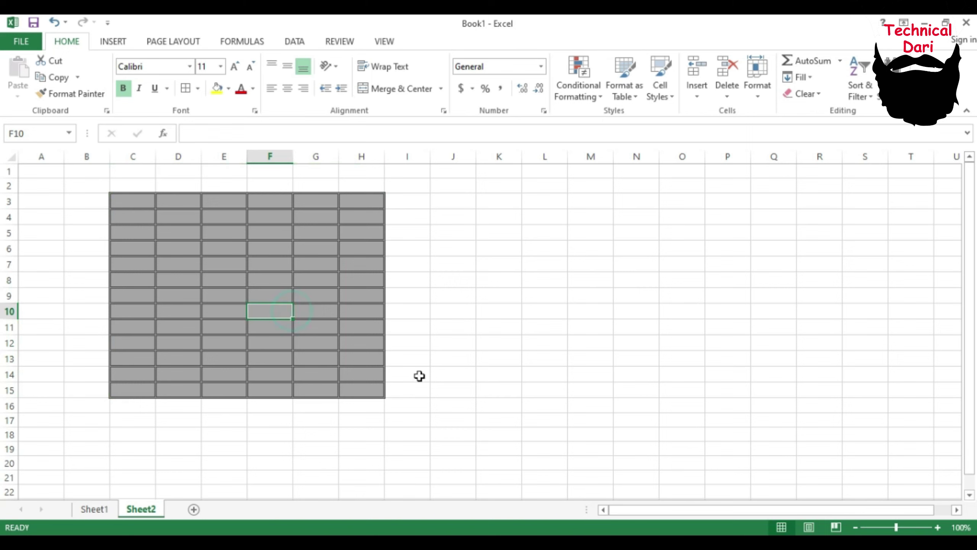
Fill the styled range C3:H15 with yellow
{"action": "left_click_drag", "start_coordinate": [134, 201], "coordinate": [359, 388]}
{"action": "left_click", "coordinate": [217, 92]}
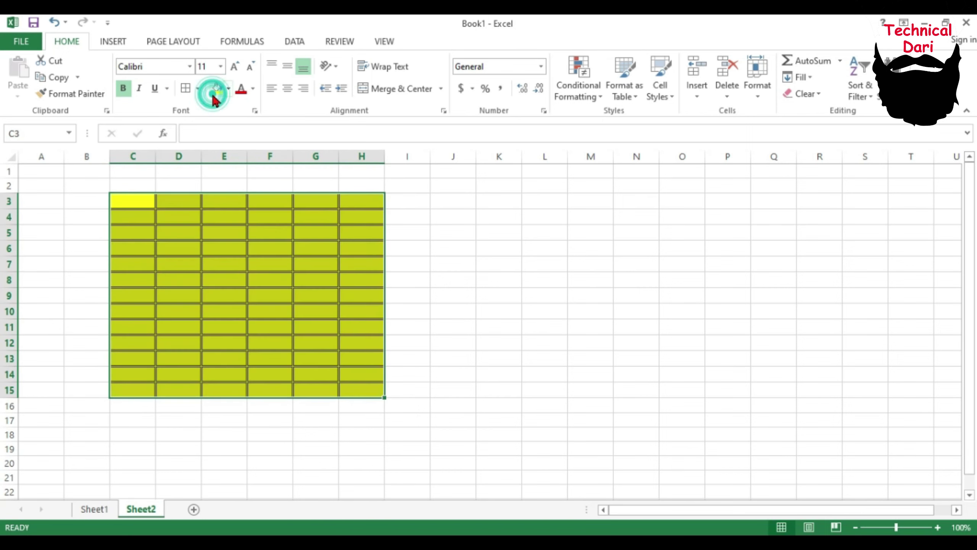
{"action": "left_click", "coordinate": [244, 279]}
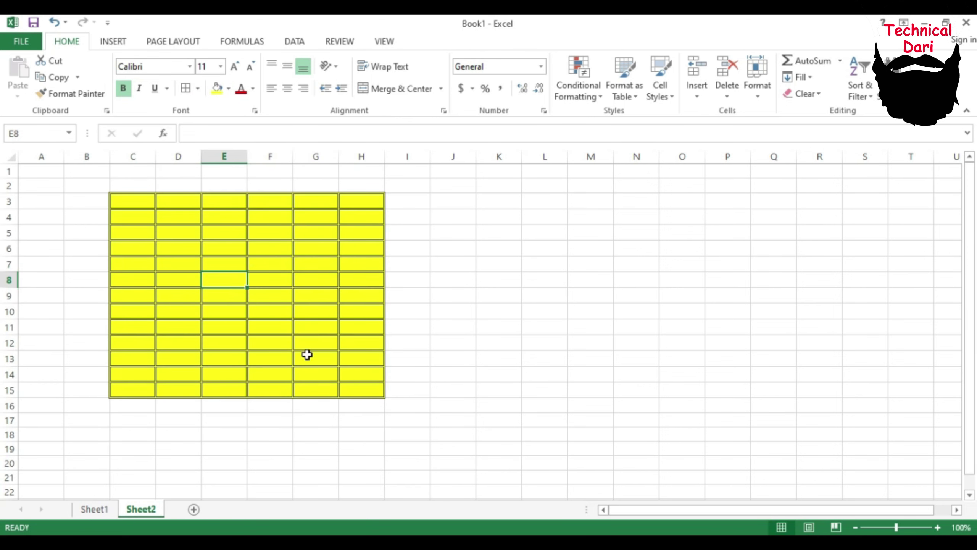
{"action": "left_click", "coordinate": [316, 295]}
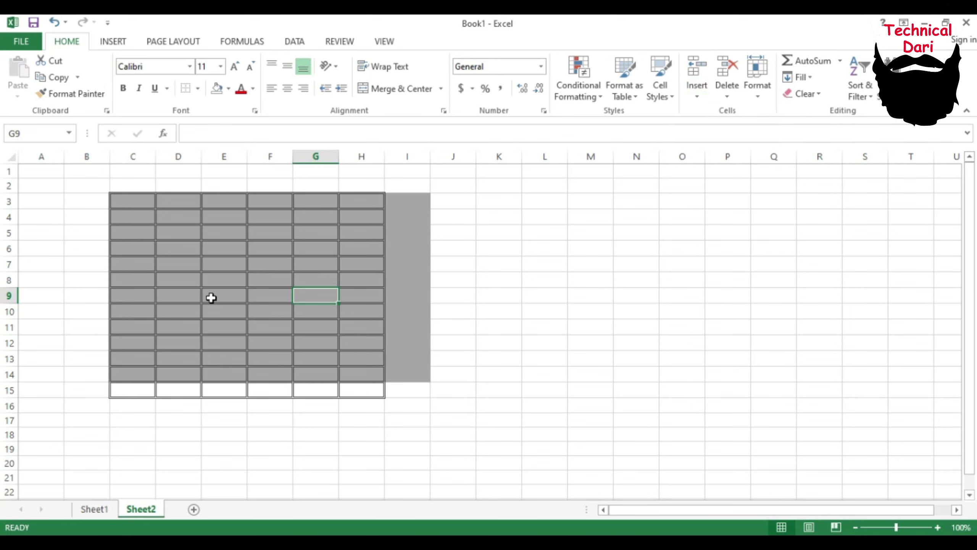
{"action": "left_click", "coordinate": [85, 189]}
{"action": "left_click_drag", "start_coordinate": [85, 188], "coordinate": [452, 423]}
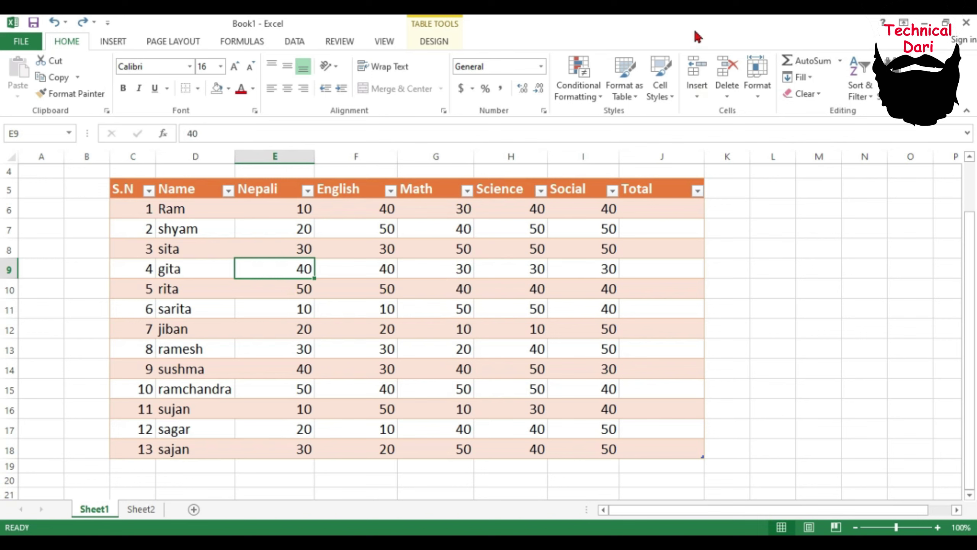
Insert another blank row at row 9 of the marks table on Sheet1, below the row numbered 3
{"action": "left_click", "coordinate": [707, 100]}
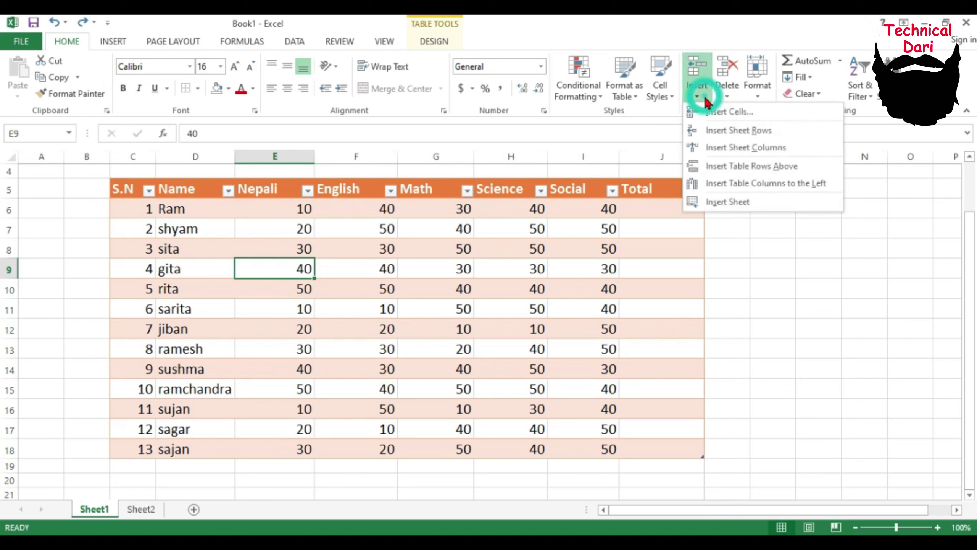
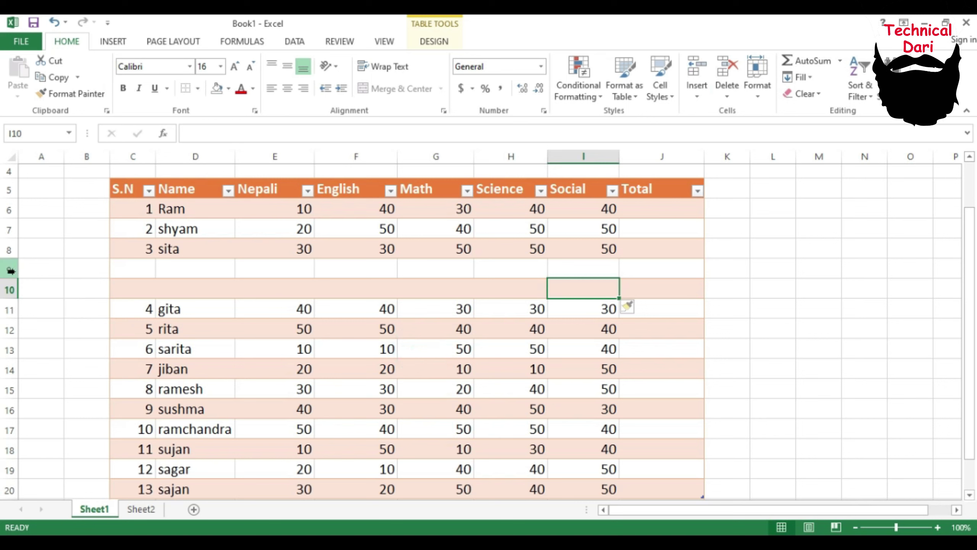
{"action": "left_click", "coordinate": [9, 270]}
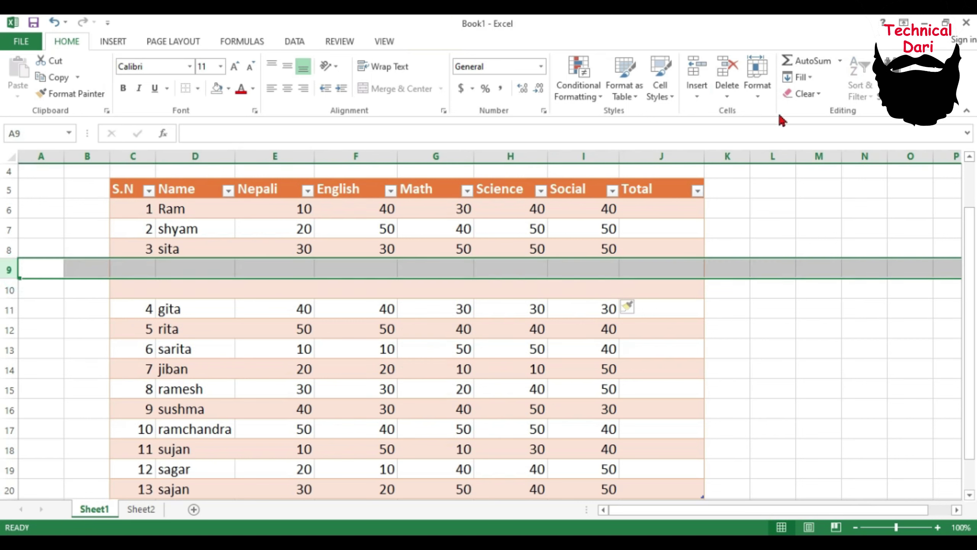
{"action": "left_click", "coordinate": [698, 97]}
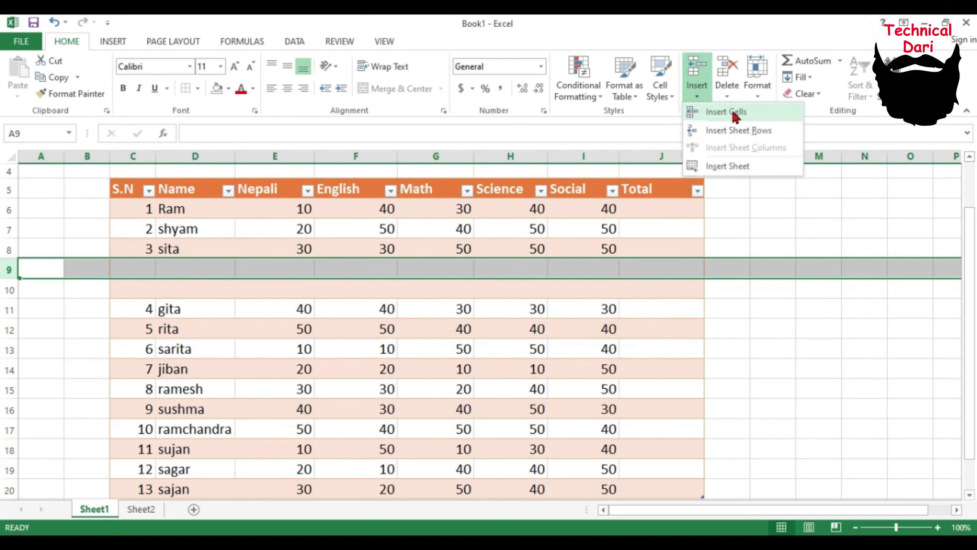
{"action": "left_click", "coordinate": [732, 109]}
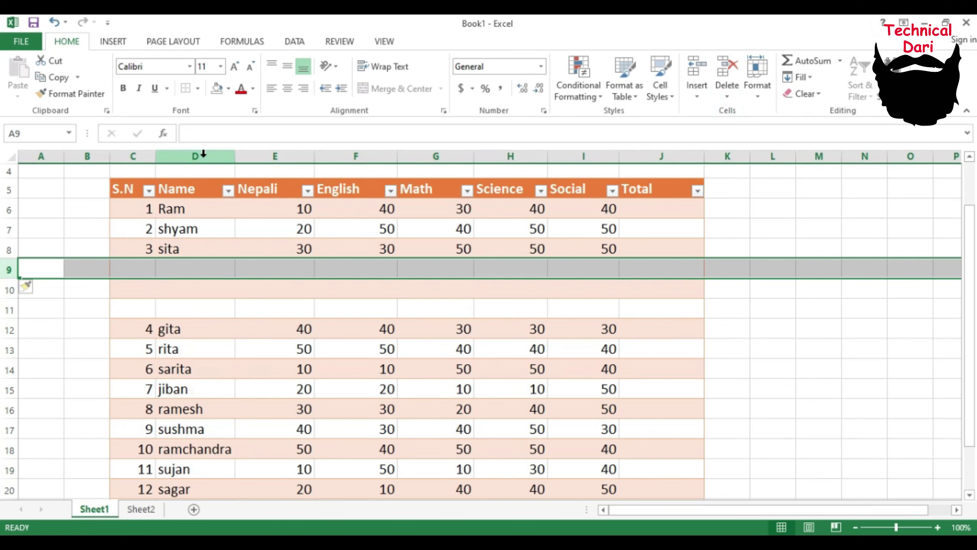
Insert five blank columns at columns D to H of the marks table, between S.N and Name
{"action": "left_click_drag", "start_coordinate": [195, 155], "coordinate": [508, 156]}
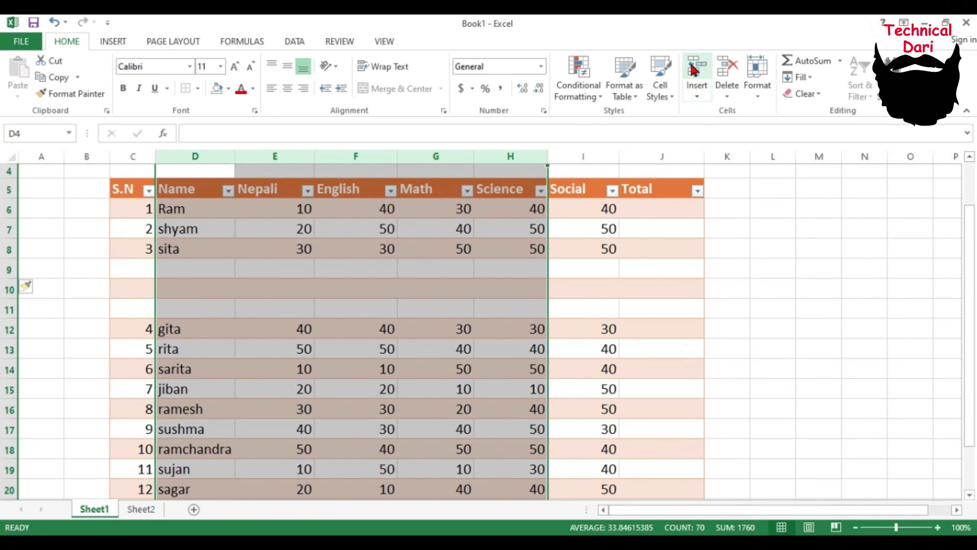
{"action": "left_click", "coordinate": [703, 96]}
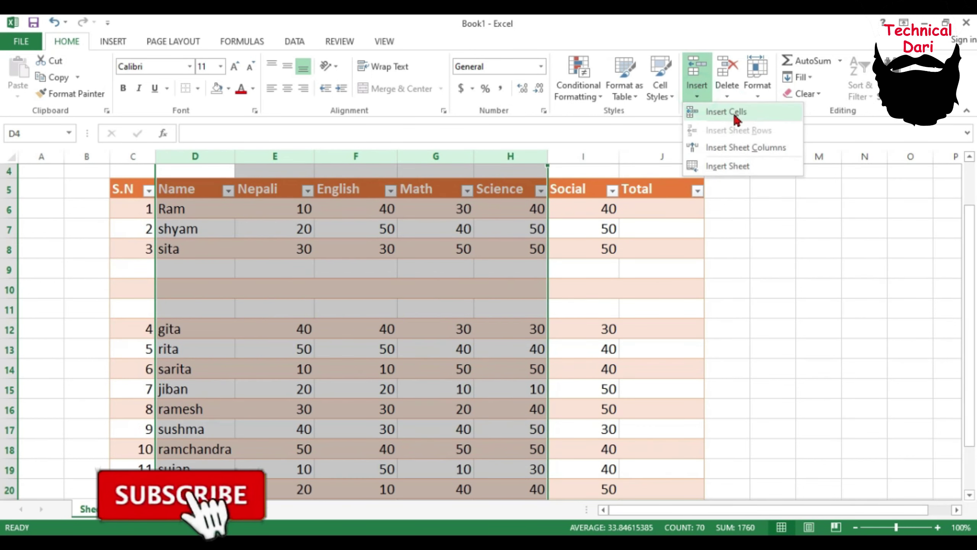
{"action": "left_click", "coordinate": [738, 112]}
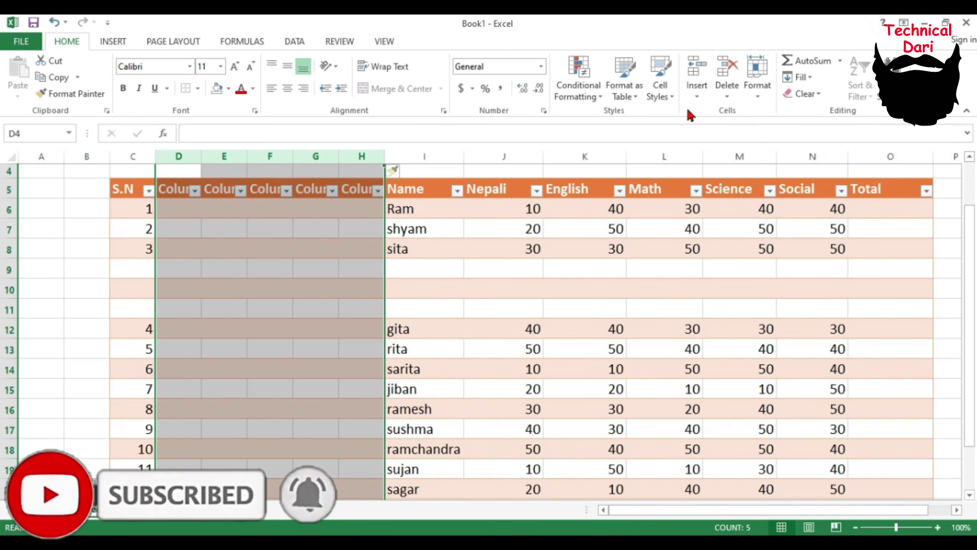
{"action": "left_click", "coordinate": [698, 97]}
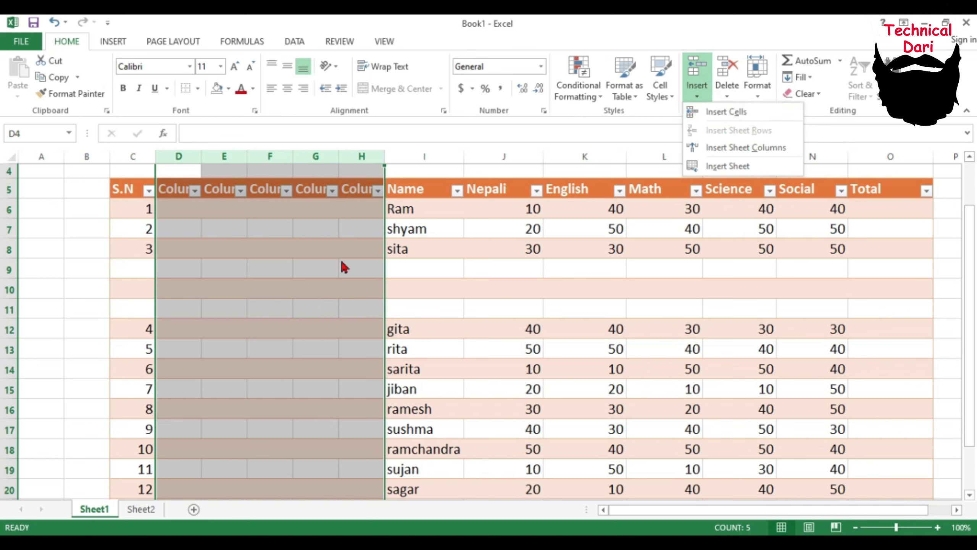
{"action": "left_click", "coordinate": [113, 312]}
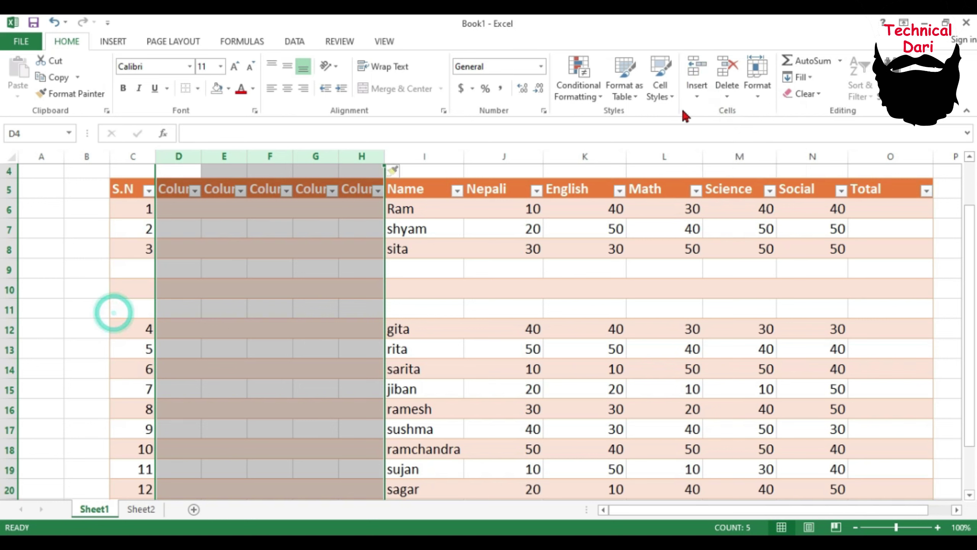
Undo the earlier row and column insertions and insert one blank sheet column at column E, before Nepali
{"action": "left_click", "coordinate": [698, 96]}
{"action": "left_click", "coordinate": [235, 305]}
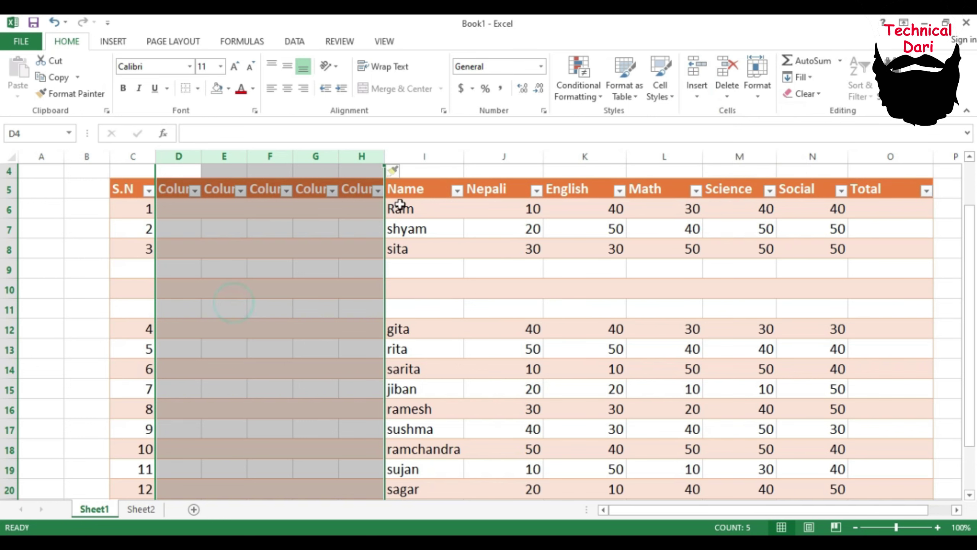
{"action": "left_click", "coordinate": [214, 303]}
{"action": "left_click", "coordinate": [703, 95]}
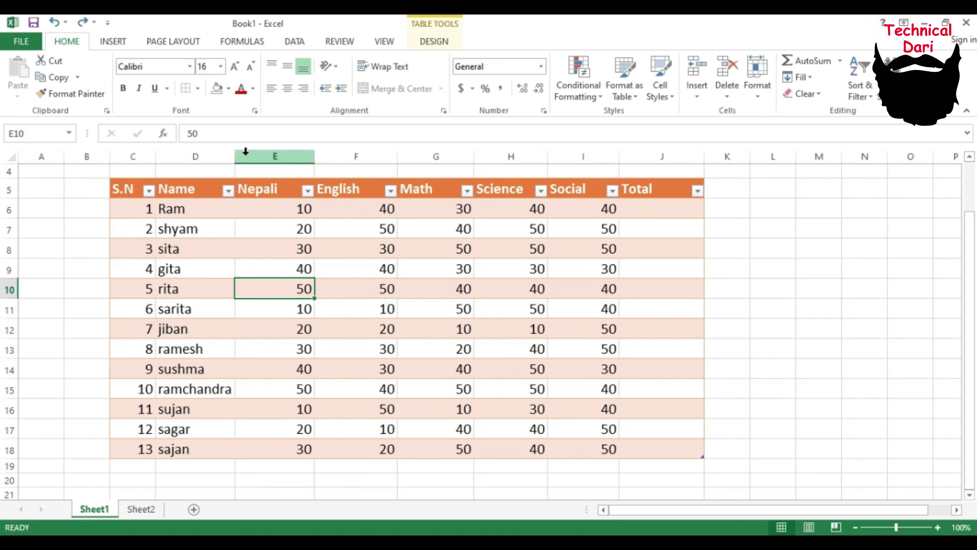
{"action": "left_click", "coordinate": [697, 89]}
{"action": "left_click", "coordinate": [735, 147]}
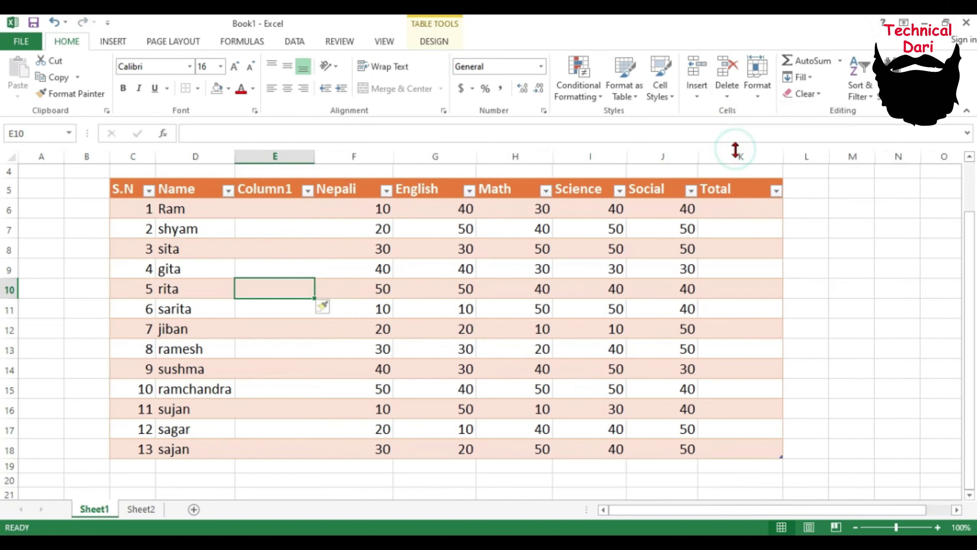
{"action": "left_click", "coordinate": [515, 288]}
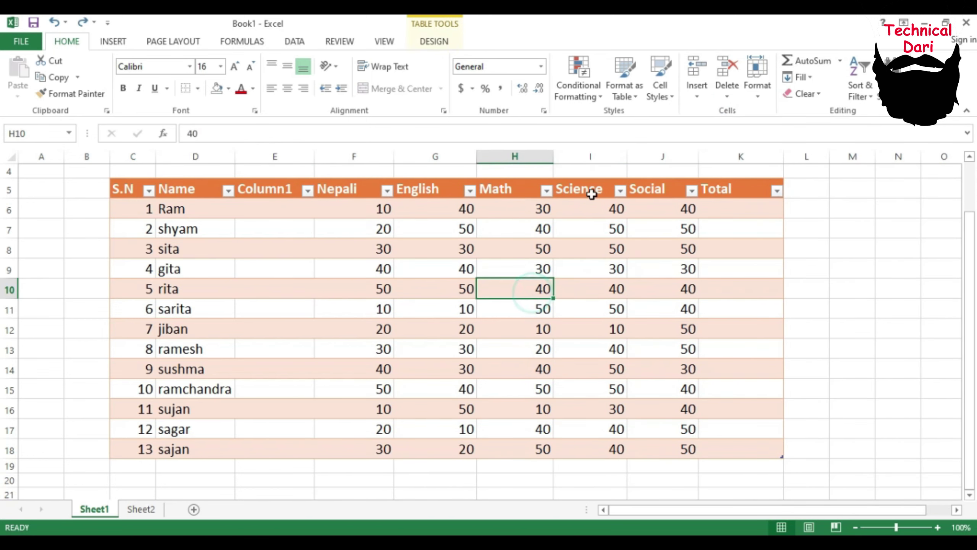
{"action": "left_click", "coordinate": [698, 97]}
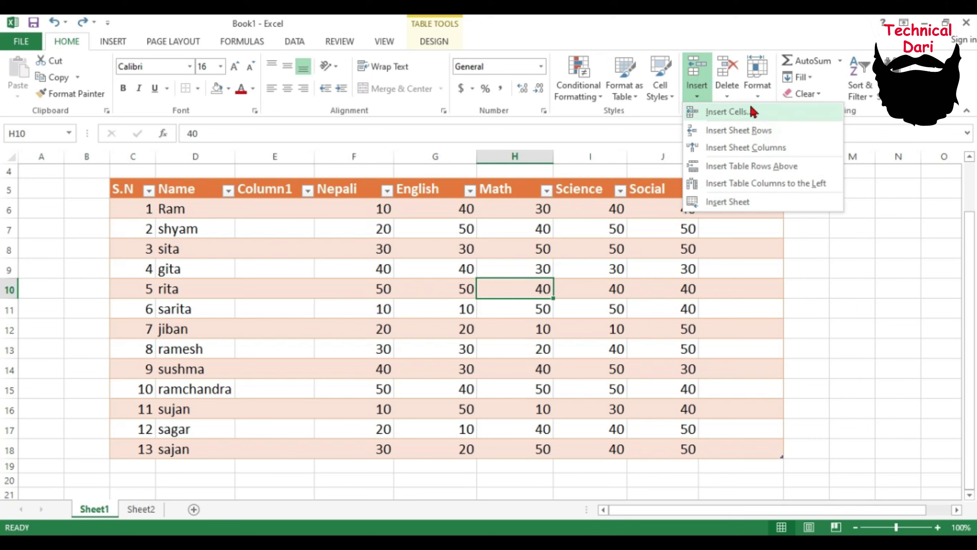
{"action": "left_click", "coordinate": [851, 280]}
{"action": "left_click", "coordinate": [859, 291]}
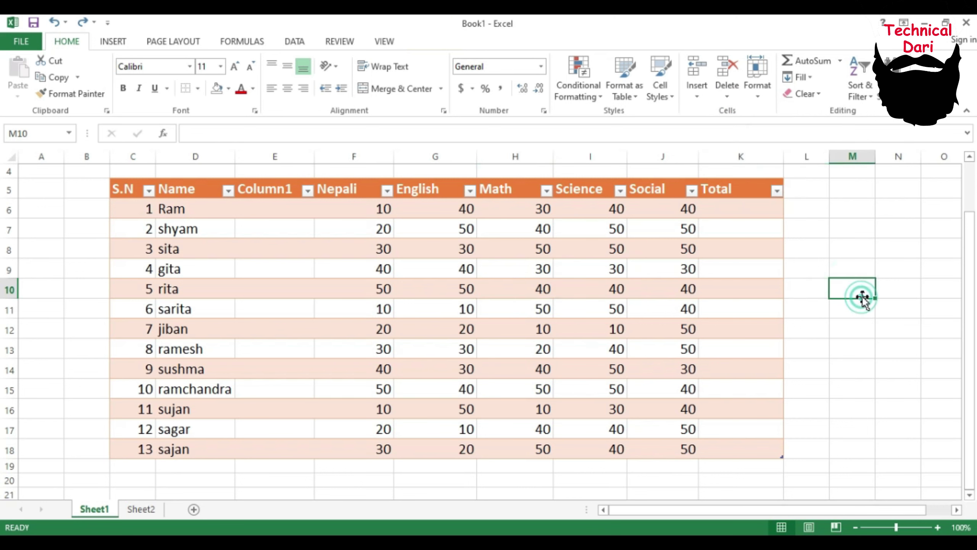
{"action": "left_click", "coordinate": [696, 95]}
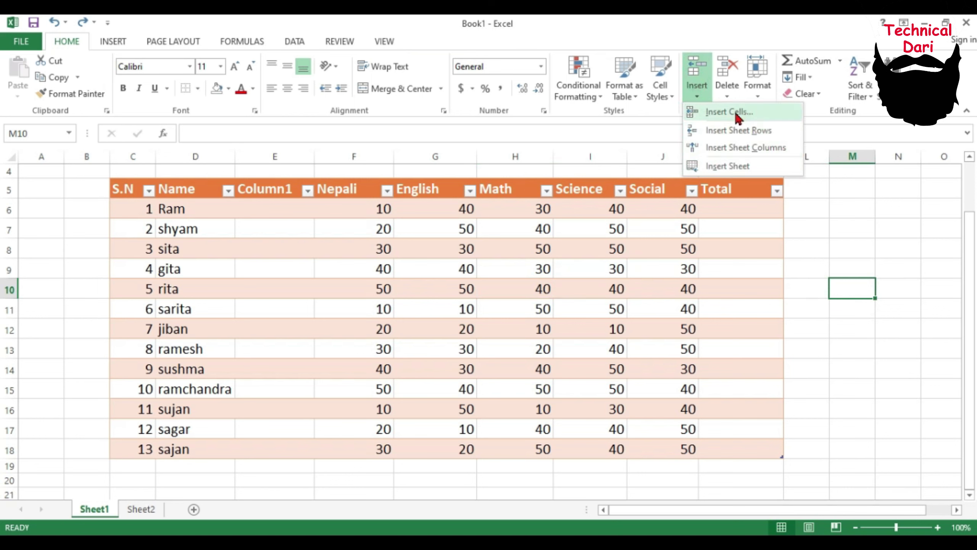
{"action": "left_click", "coordinate": [852, 161]}
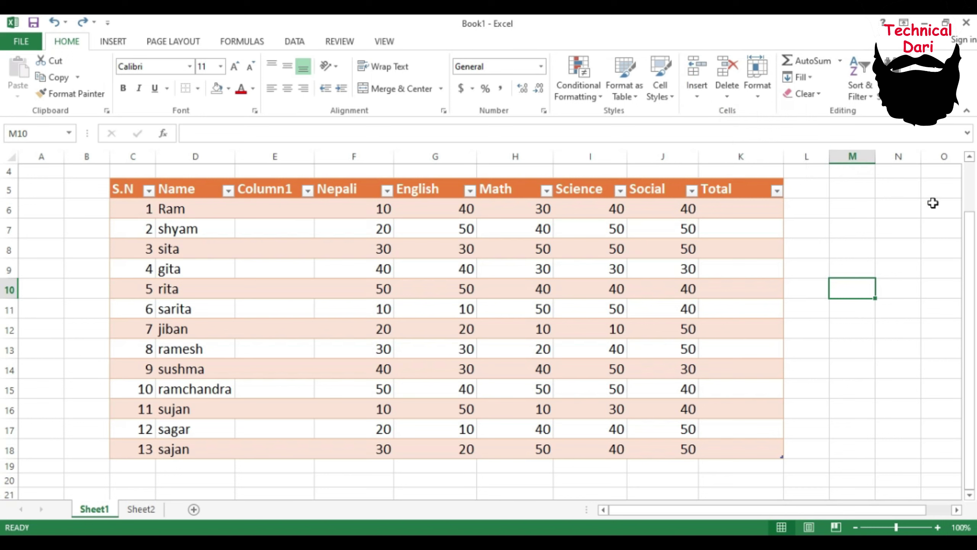
Insert blank cells across the full empty columns M and N beside the marks table
{"action": "left_click_drag", "start_coordinate": [852, 156], "coordinate": [897, 156]}
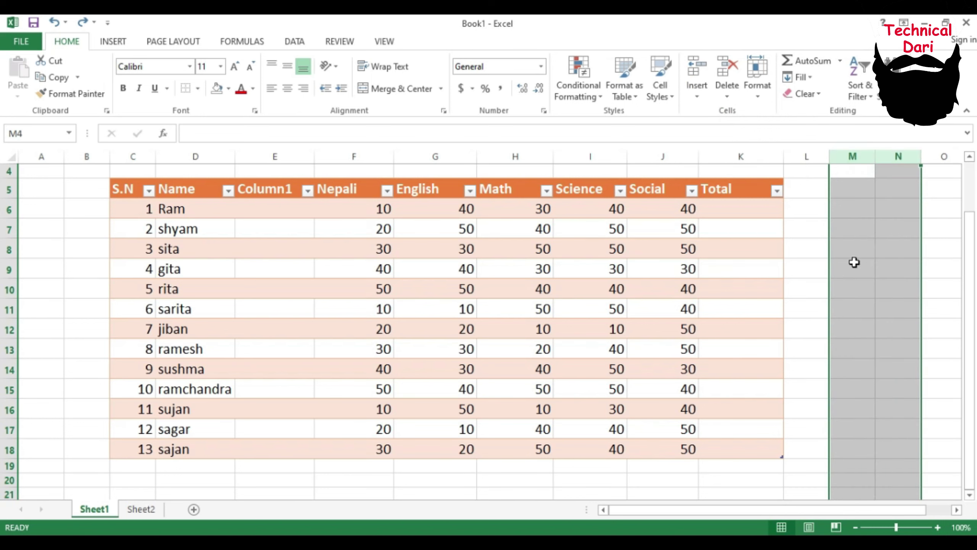
{"action": "left_click", "coordinate": [698, 93]}
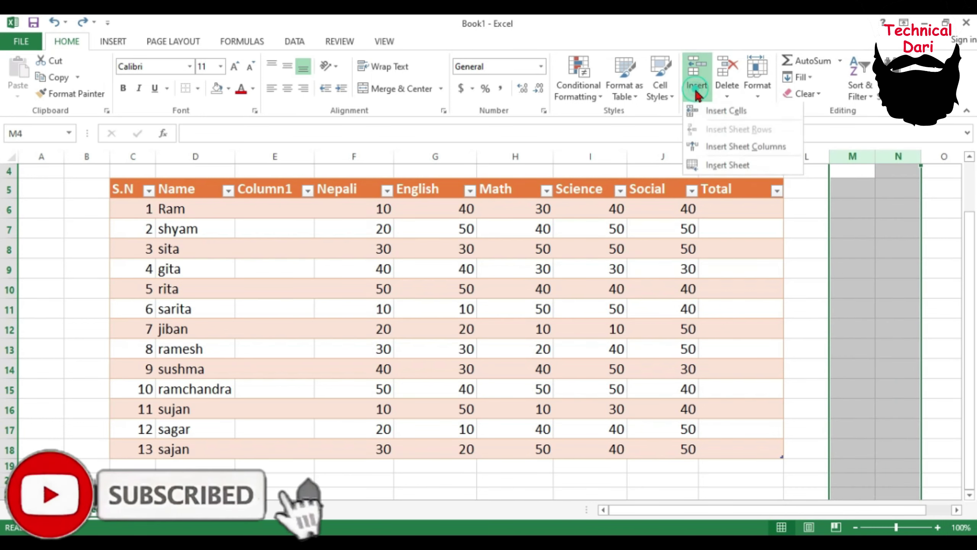
{"action": "left_click", "coordinate": [748, 112]}
{"action": "left_click", "coordinate": [870, 246]}
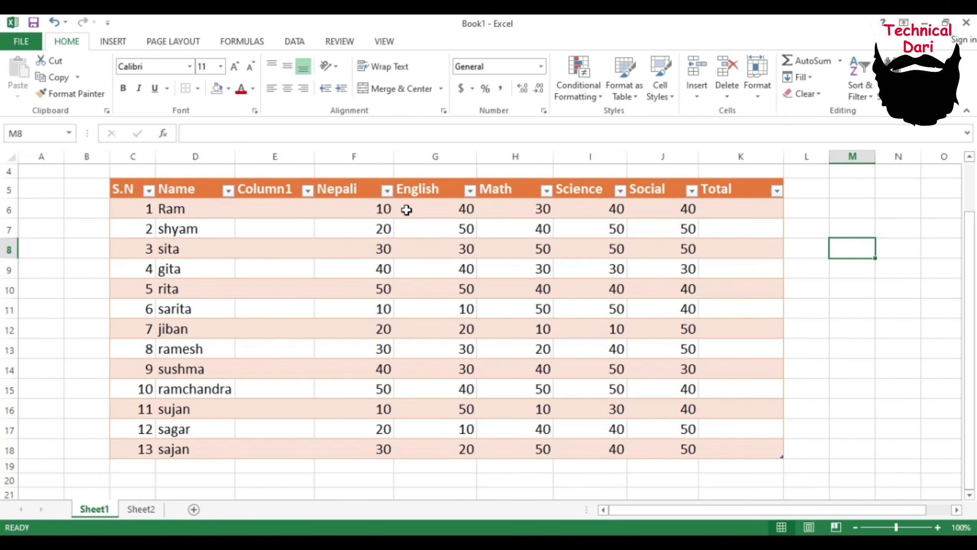
Insert a blank sheet row at row 8 and a blank sheet column at column L, from cell L8
{"action": "left_click", "coordinate": [702, 94]}
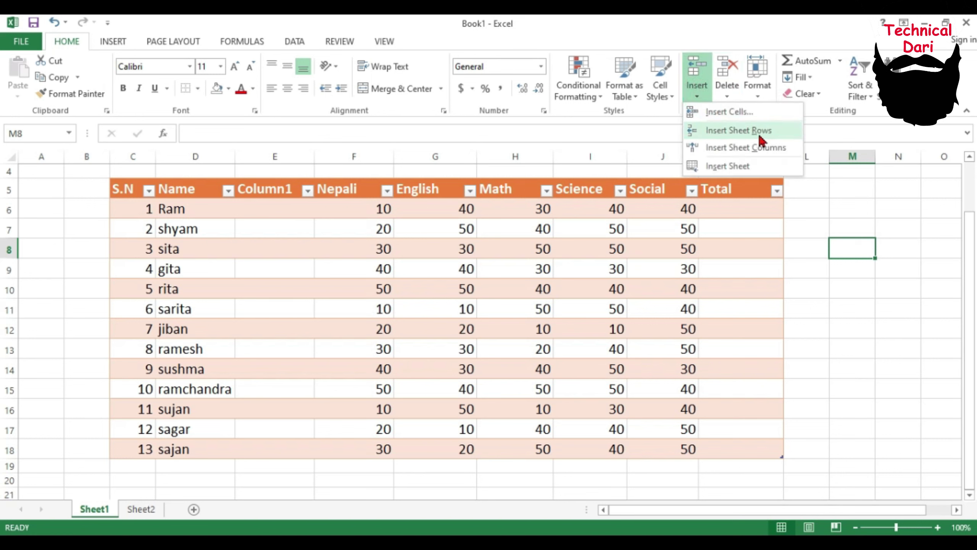
{"action": "left_click", "coordinate": [814, 245]}
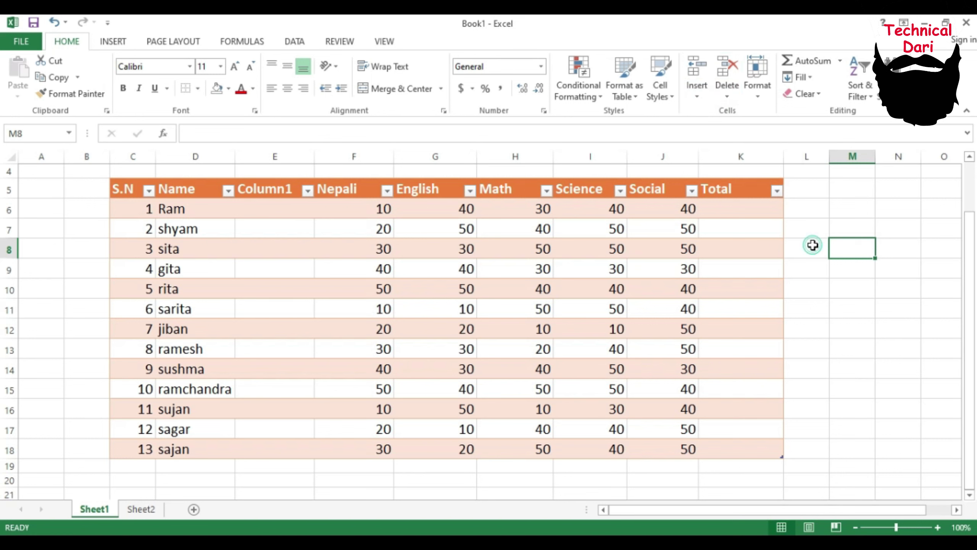
{"action": "left_click", "coordinate": [814, 247]}
{"action": "left_click", "coordinate": [697, 92]}
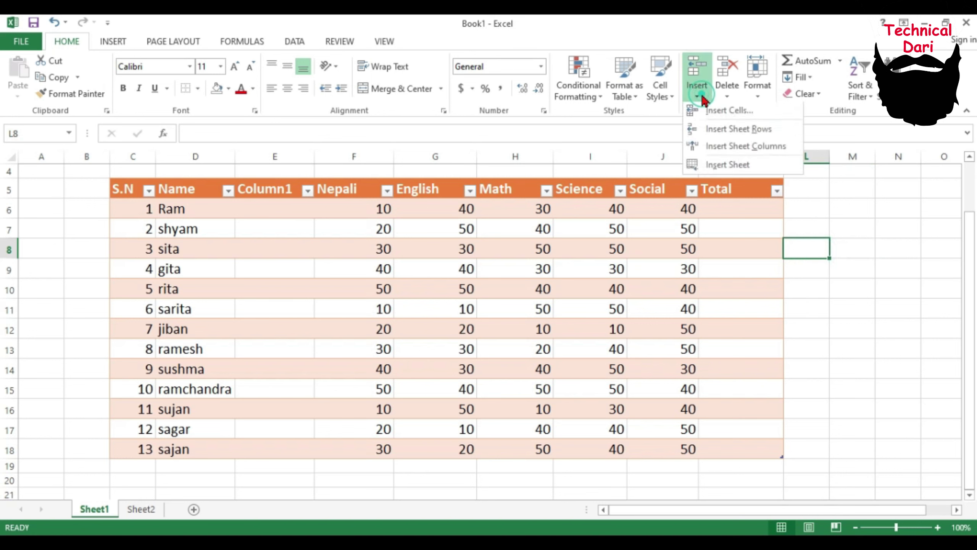
{"action": "left_click", "coordinate": [744, 128]}
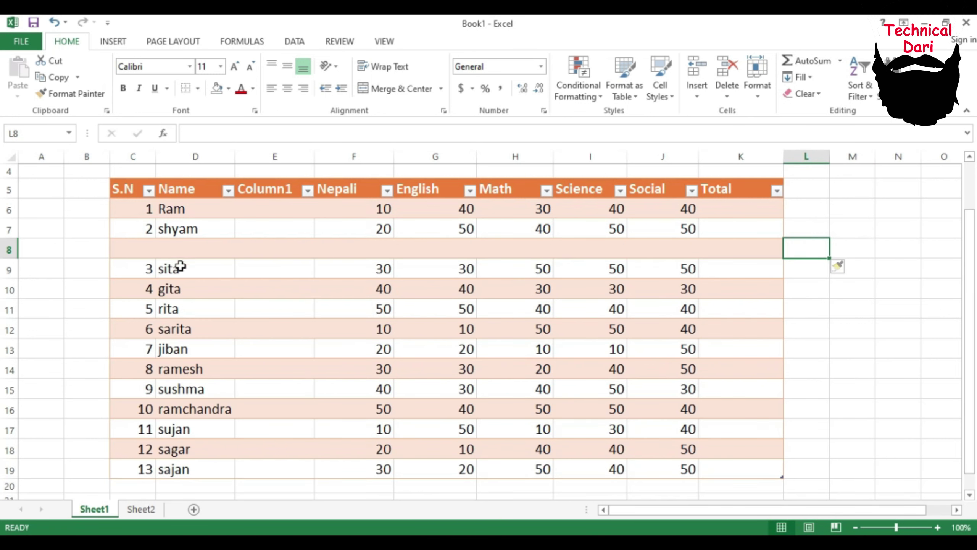
{"action": "left_click", "coordinate": [696, 96]}
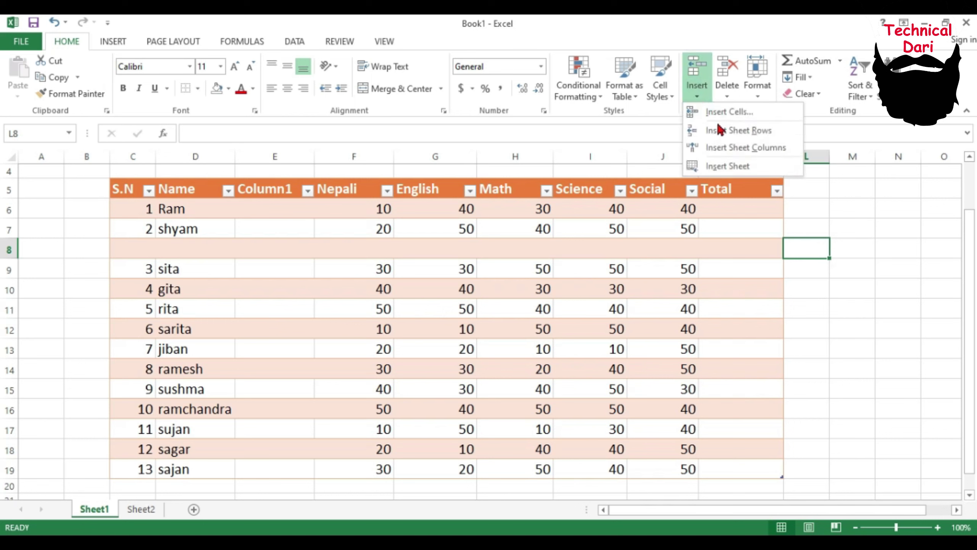
{"action": "left_click", "coordinate": [754, 146]}
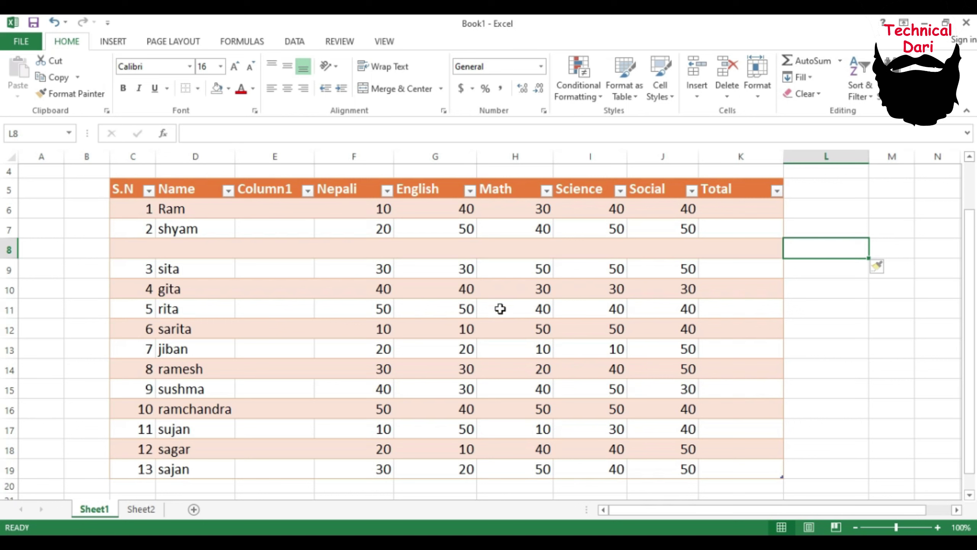
Insert a blank sheet column at column K, before Total, and undo that insertion
{"action": "left_click", "coordinate": [768, 159]}
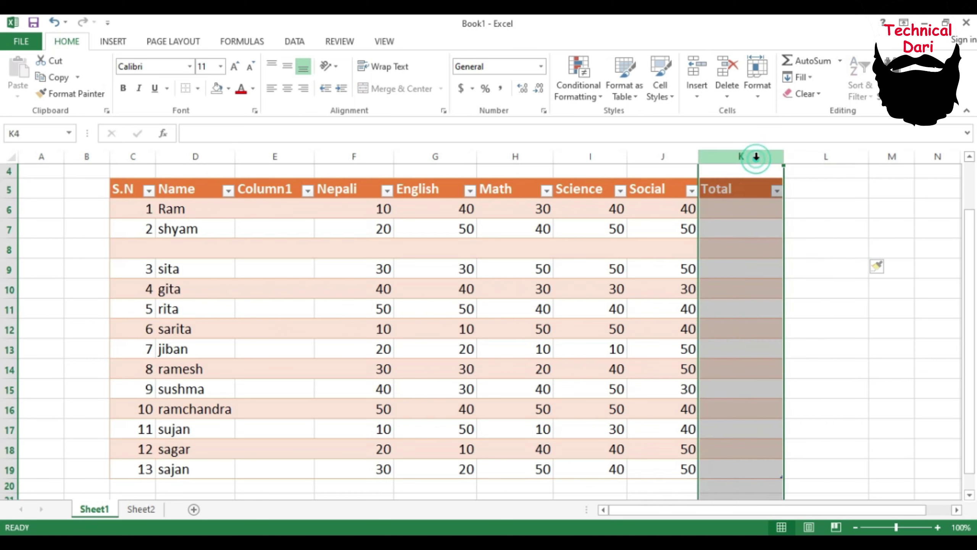
{"action": "left_click", "coordinate": [704, 97]}
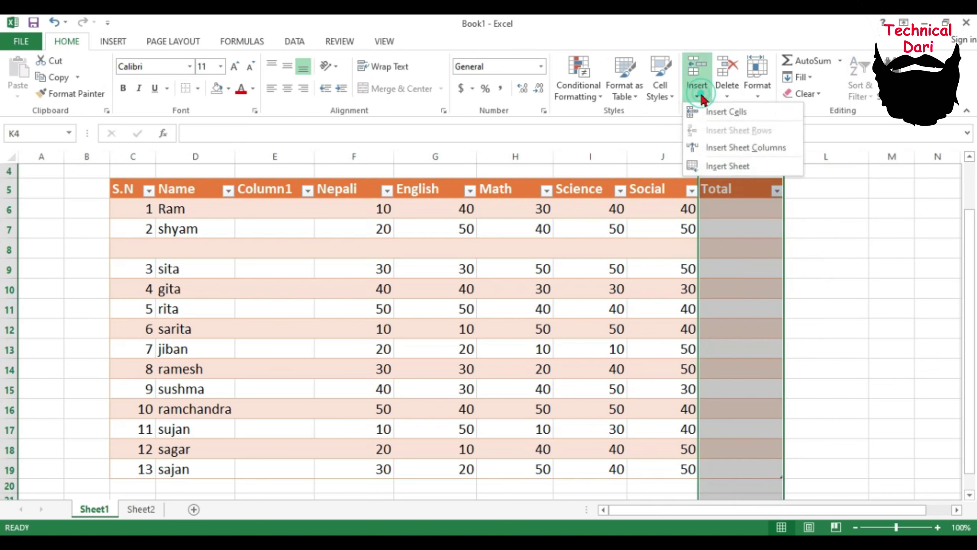
{"action": "left_click", "coordinate": [739, 148]}
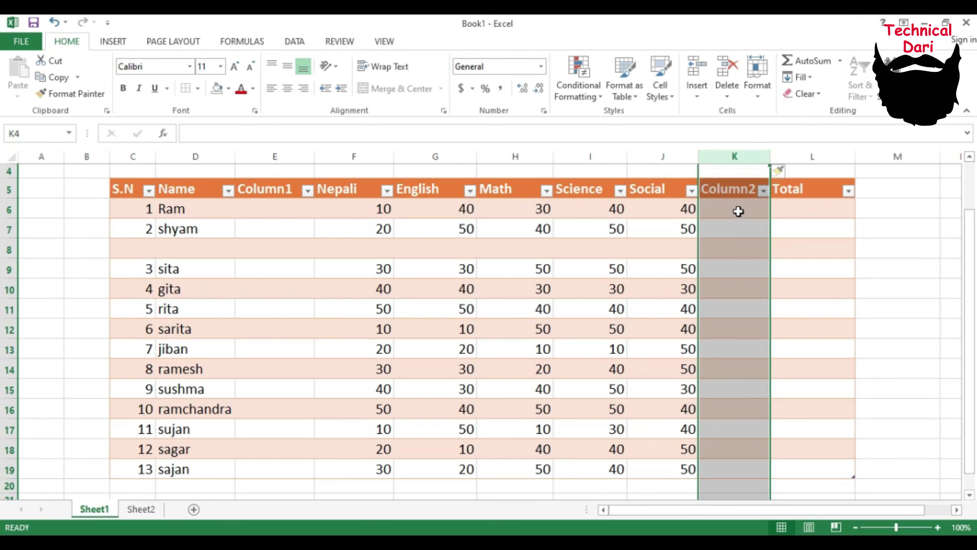
{"action": "key", "text": "ctrl+z"}
{"action": "left_click", "coordinate": [837, 266]}
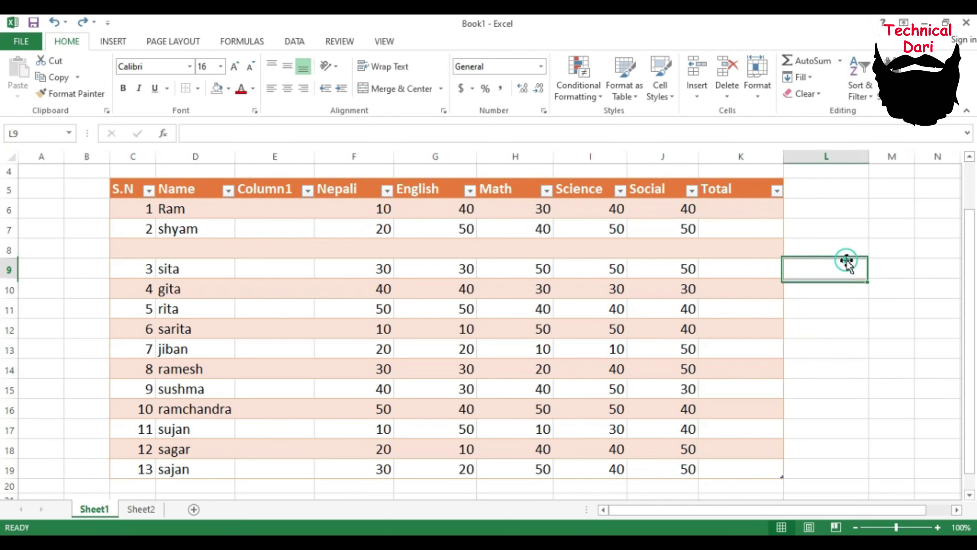
Insert two new worksheets into the workbook and return to the marks table on Sheet1
{"action": "left_click", "coordinate": [697, 95]}
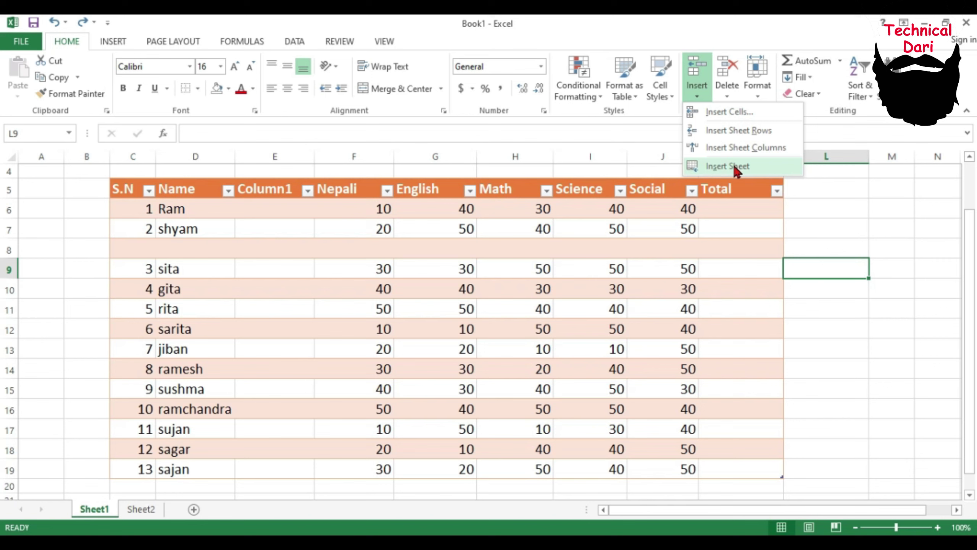
{"action": "left_click", "coordinate": [58, 306]}
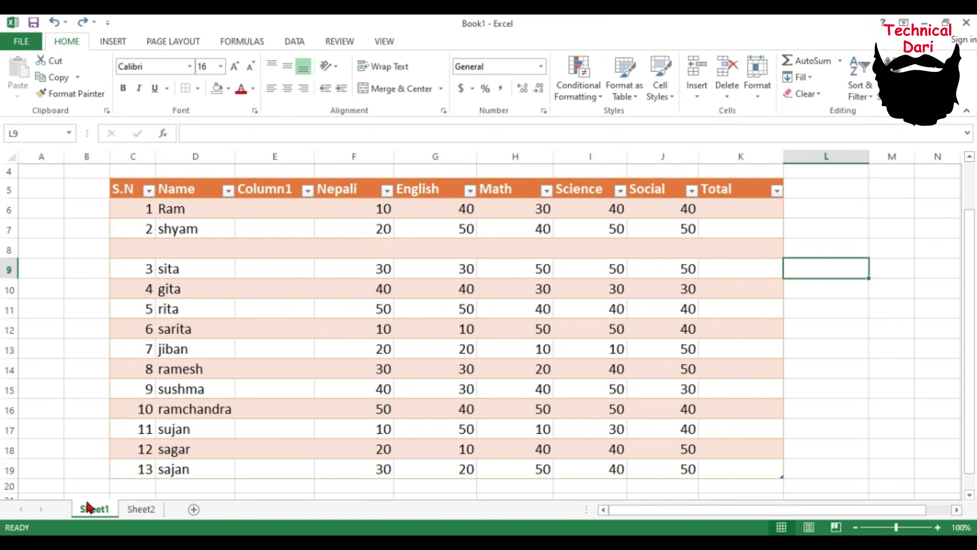
{"action": "left_click", "coordinate": [698, 94]}
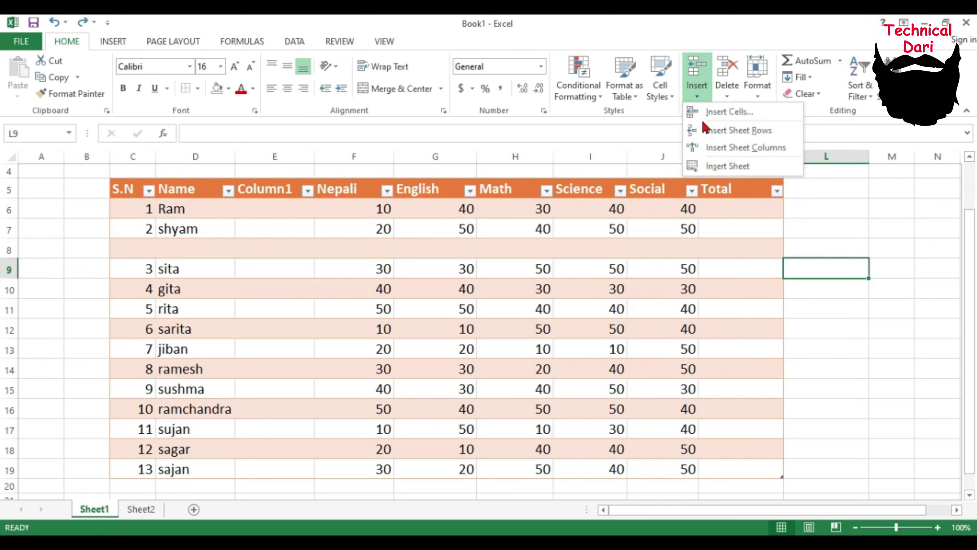
{"action": "left_click", "coordinate": [718, 165]}
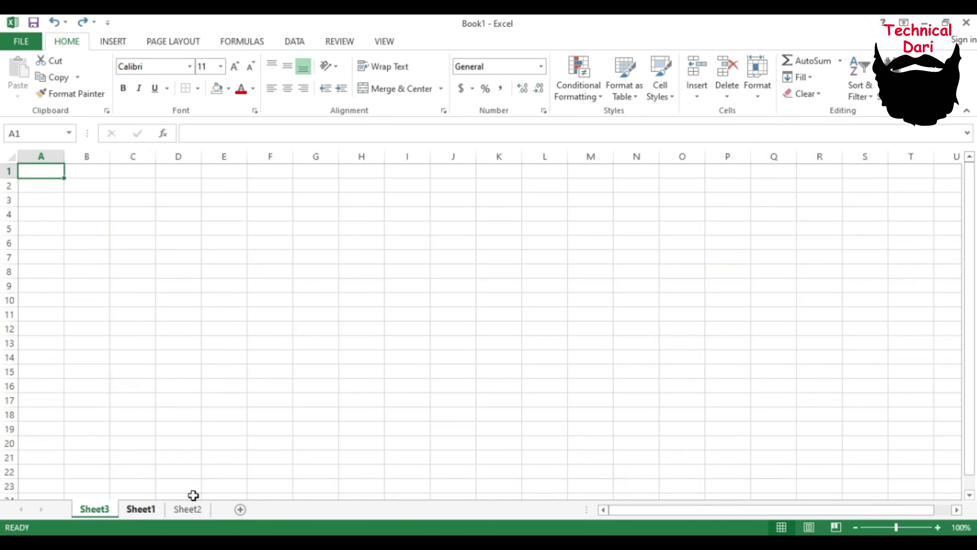
{"action": "left_click", "coordinate": [698, 95]}
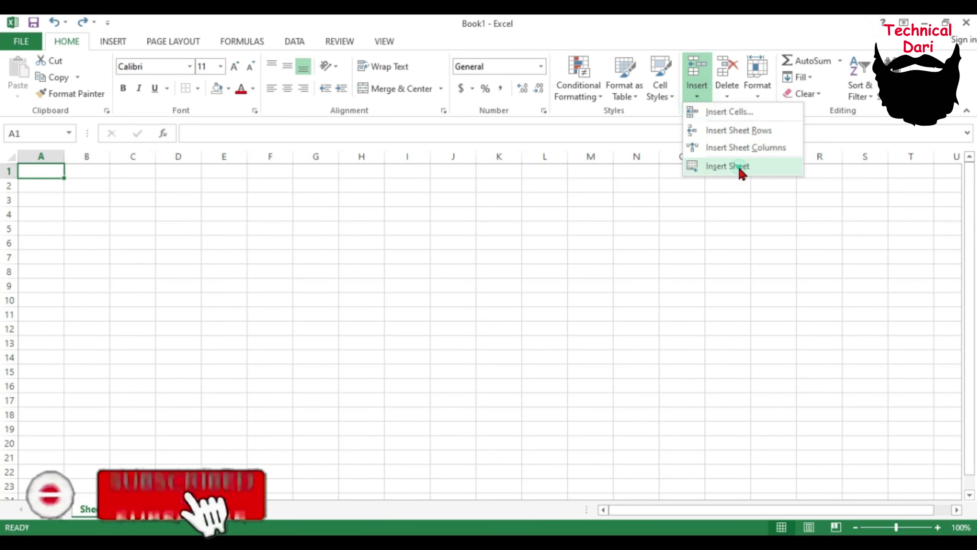
{"action": "left_click", "coordinate": [741, 168]}
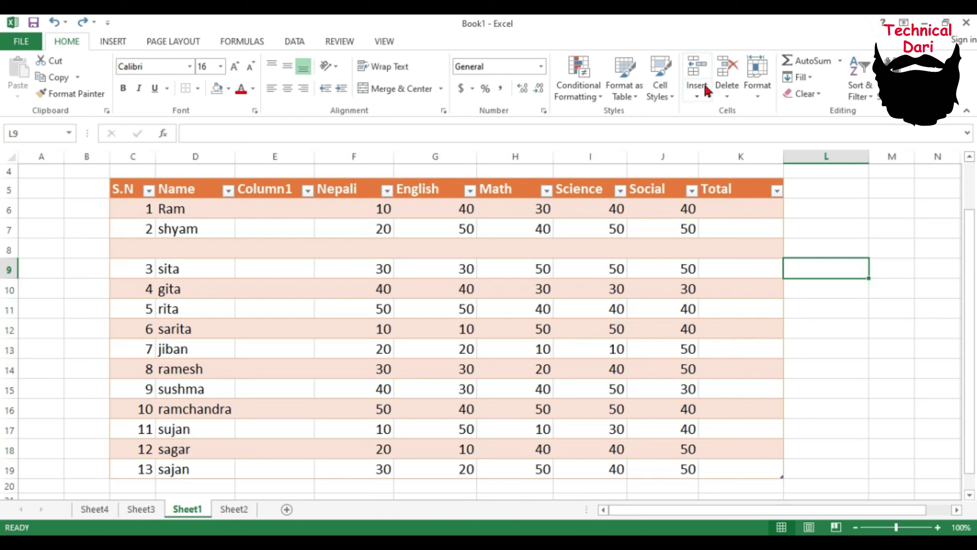
From cell G10, insert a table row above and a table column to the left of English
{"action": "left_click", "coordinate": [699, 94]}
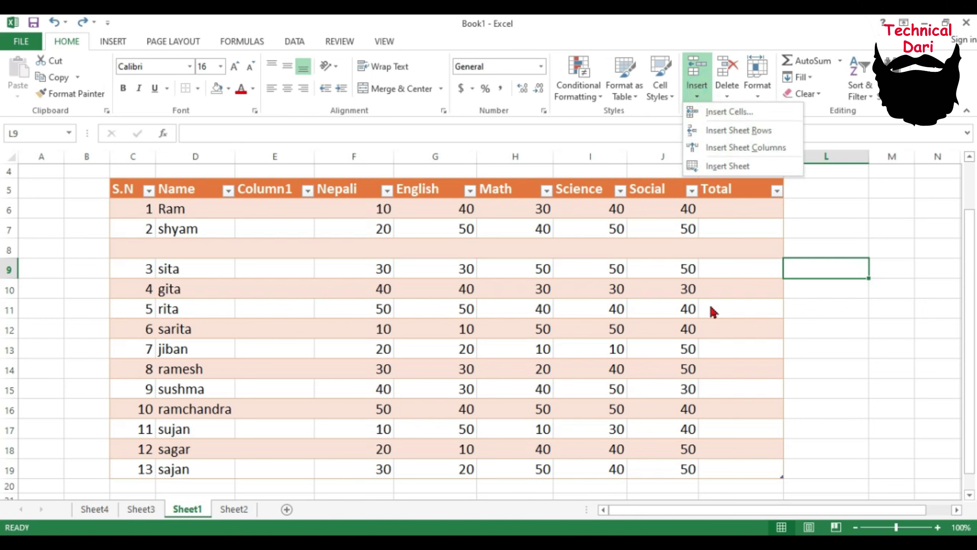
{"action": "left_click", "coordinate": [418, 286]}
{"action": "left_click", "coordinate": [419, 287]}
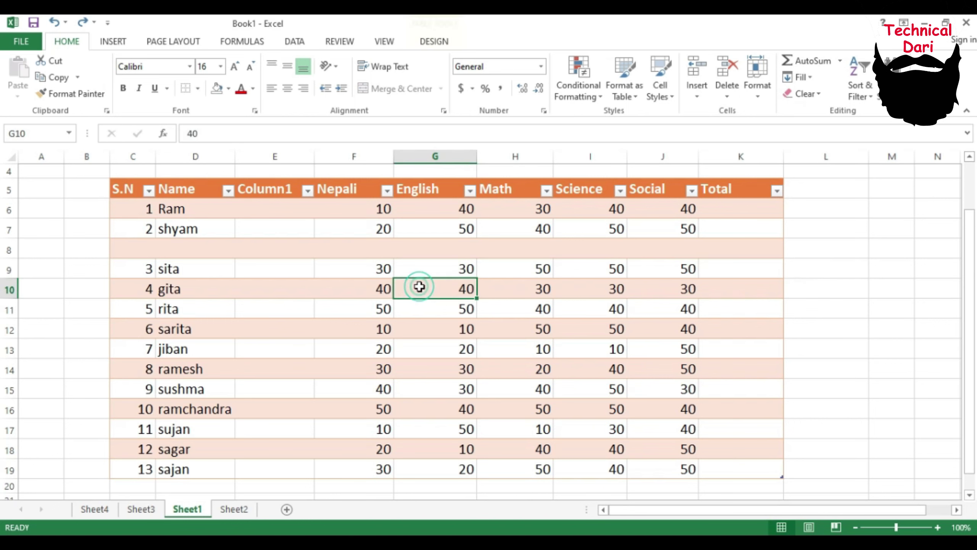
{"action": "left_click", "coordinate": [700, 96]}
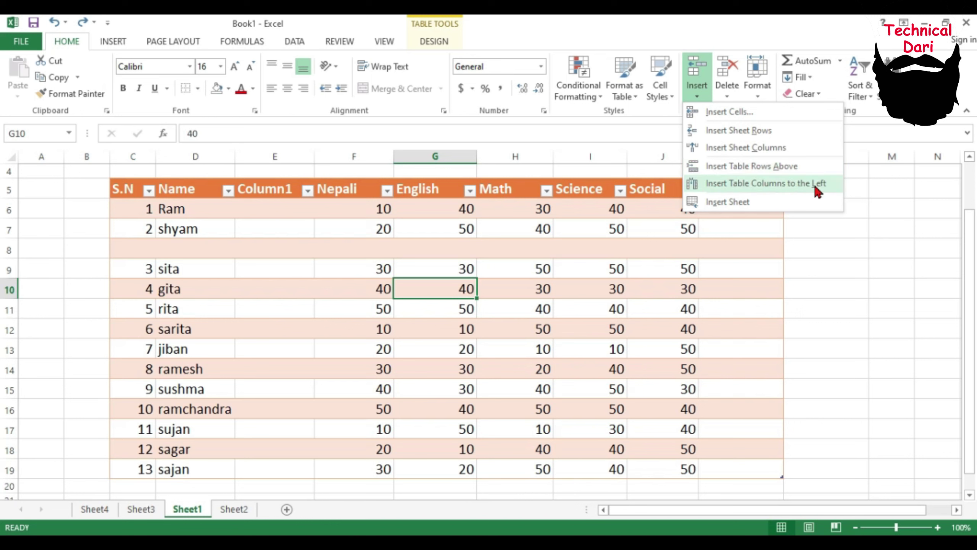
{"action": "left_click", "coordinate": [730, 166]}
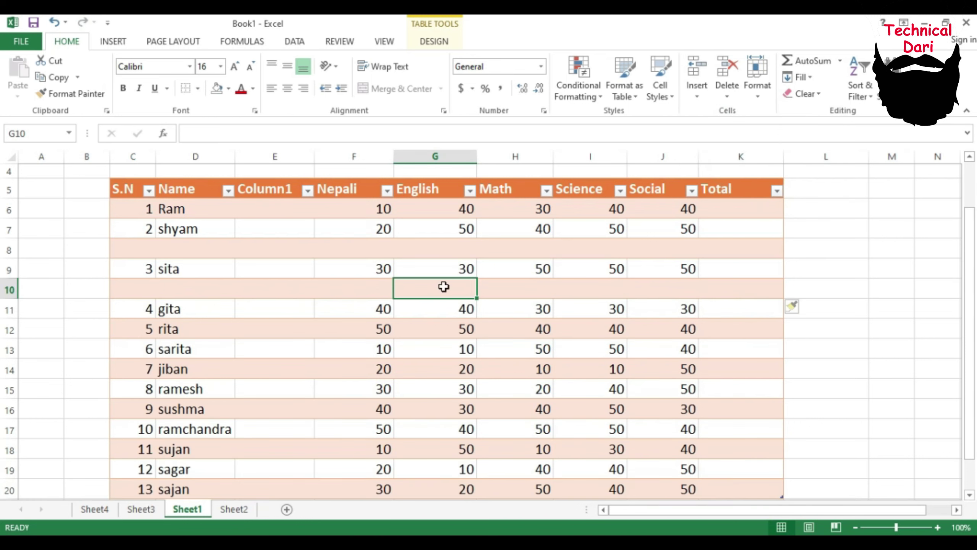
{"action": "left_click", "coordinate": [693, 96]}
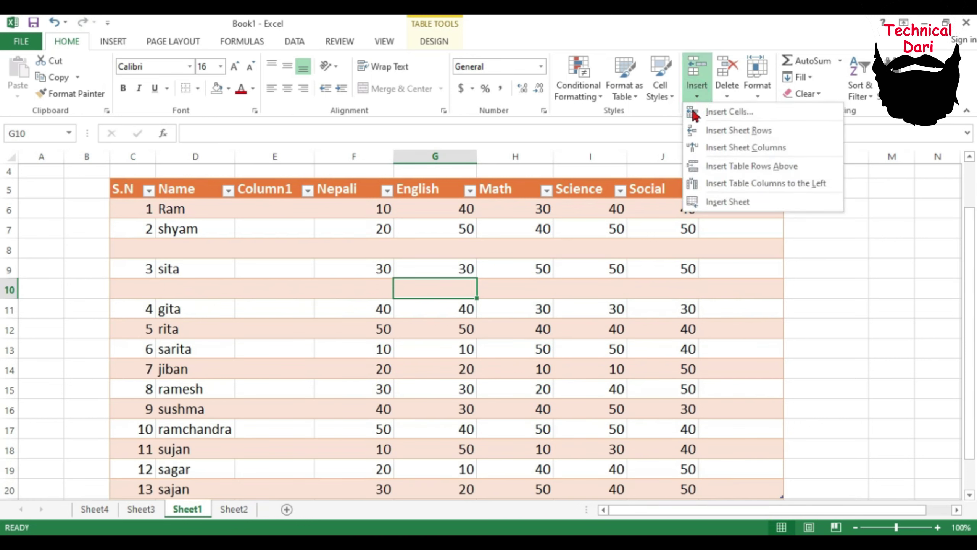
{"action": "left_click", "coordinate": [766, 183]}
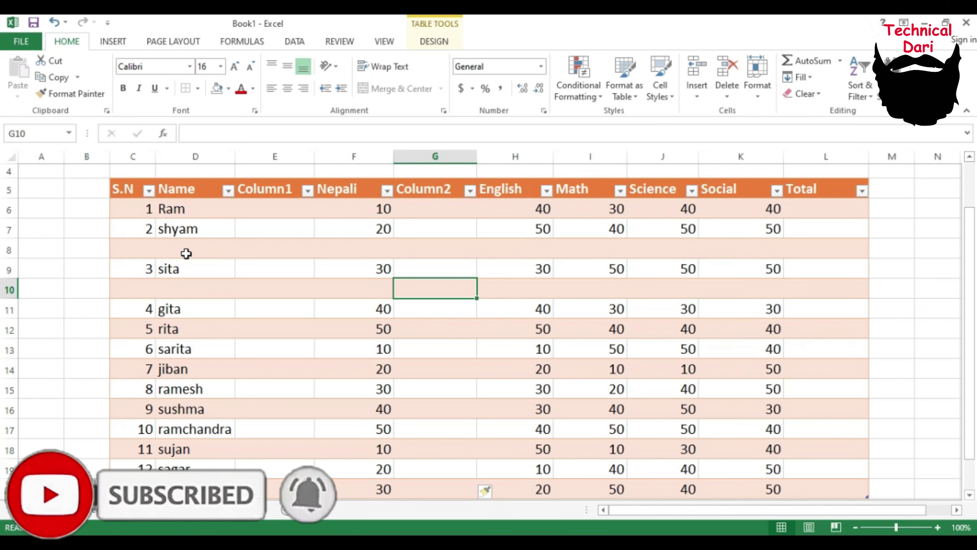
Delete the table columns spanned by range C6:H15, from S.N through English
{"action": "left_click_drag", "start_coordinate": [138, 211], "coordinate": [520, 395]}
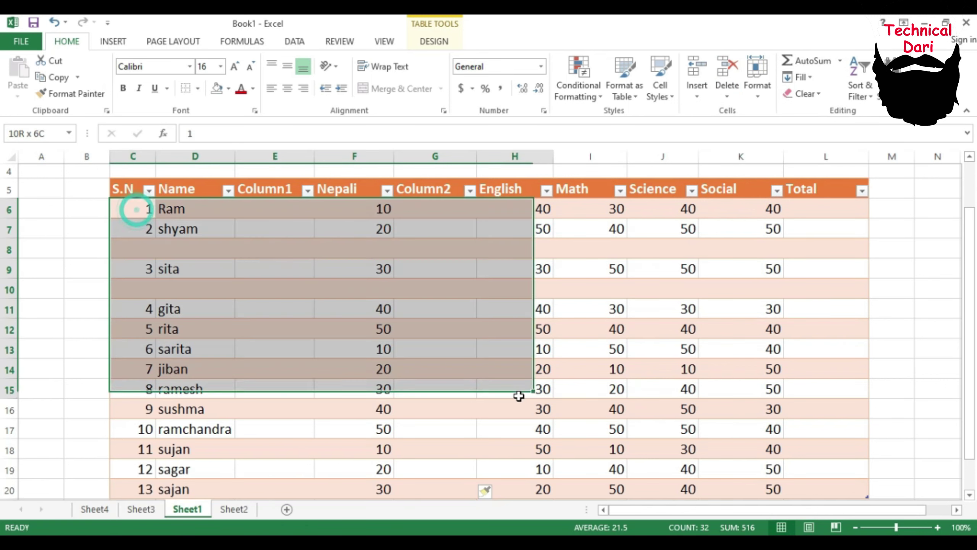
{"action": "left_click", "coordinate": [727, 70]}
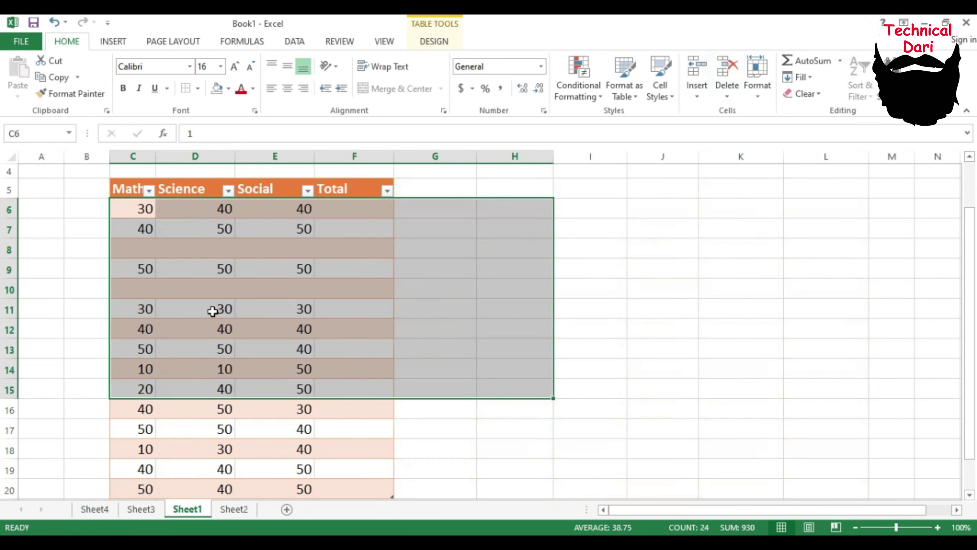
Undo the last table column deletion and select cell E12
{"action": "key", "text": "ctrl+z"}
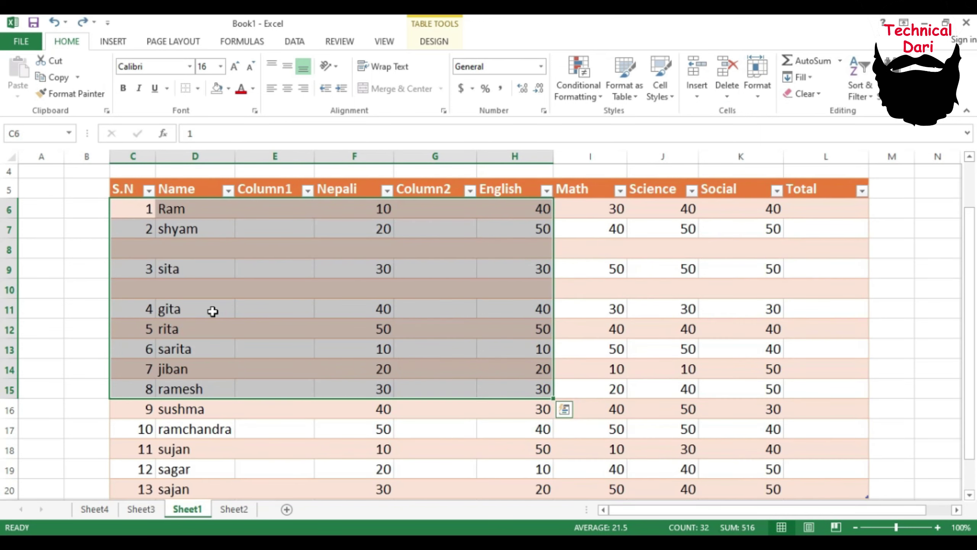
{"action": "left_click", "coordinate": [304, 328]}
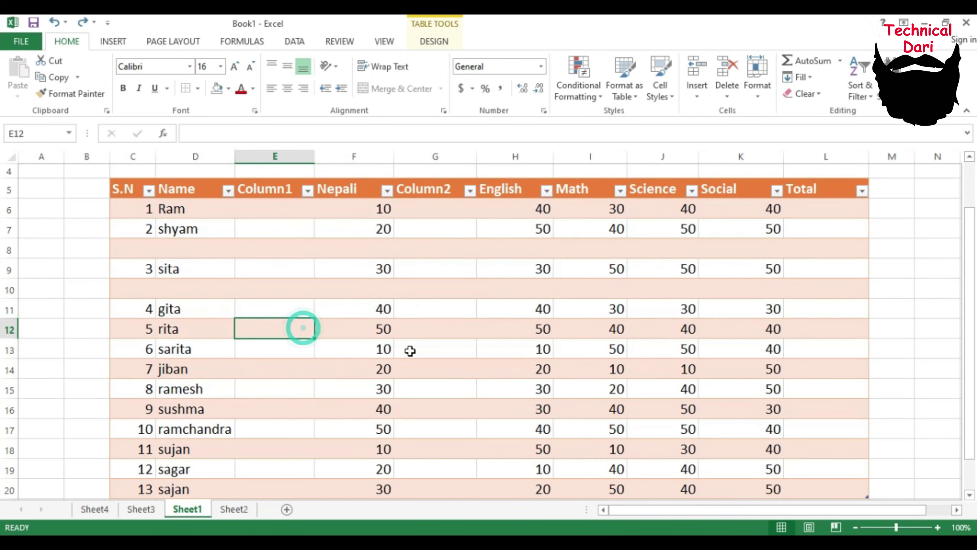
Delete the blank table column Column1 using cell E11, and undo that deletion
{"action": "left_click", "coordinate": [727, 98]}
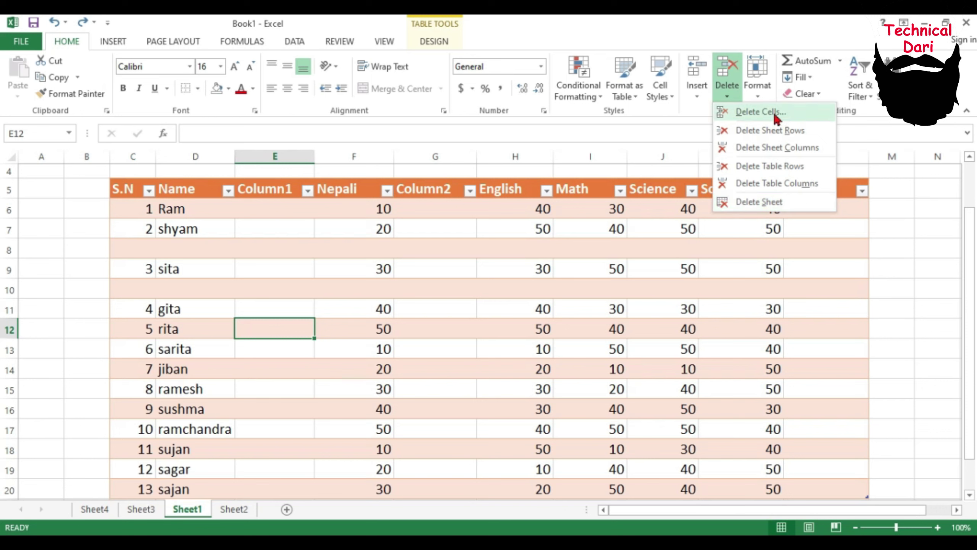
{"action": "left_click", "coordinate": [258, 327]}
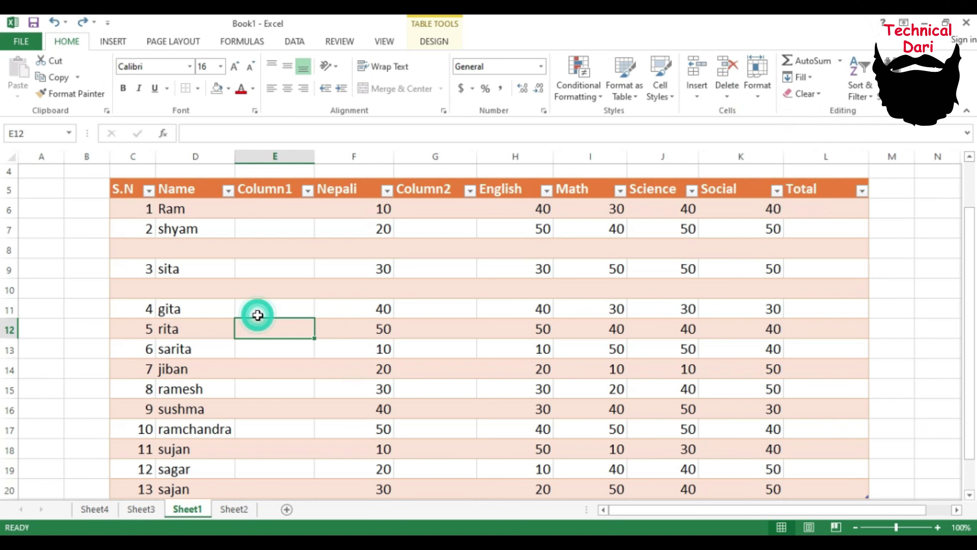
{"action": "left_click", "coordinate": [260, 308]}
{"action": "left_click", "coordinate": [727, 96]}
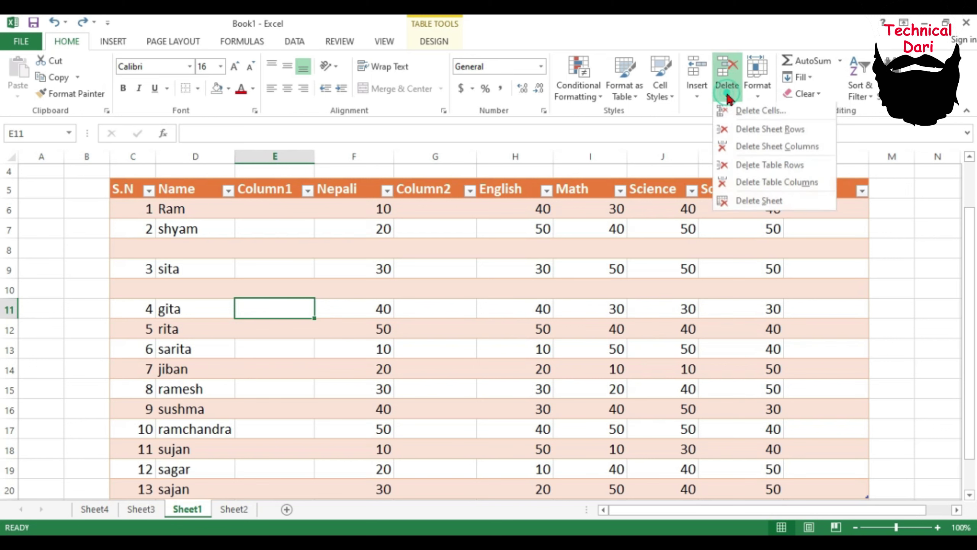
{"action": "left_click", "coordinate": [764, 112]}
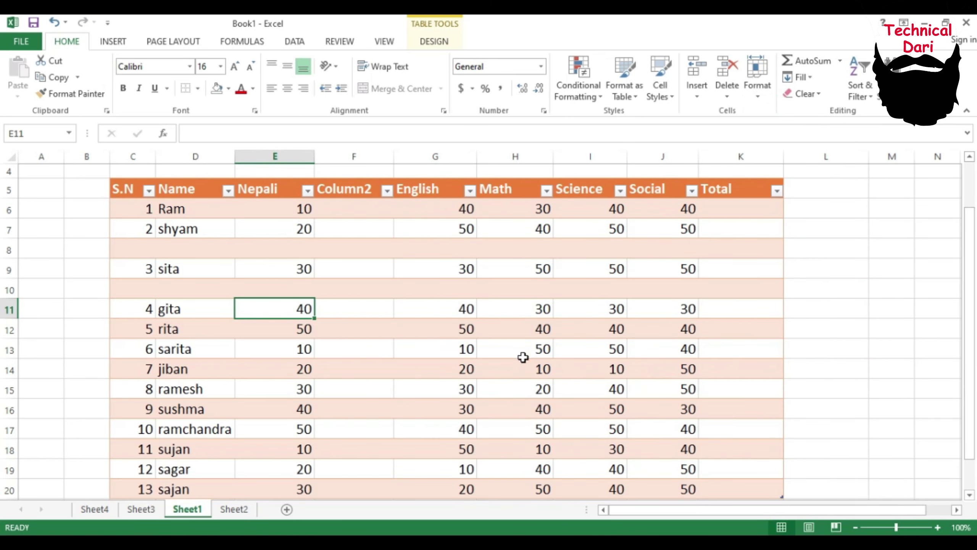
{"action": "key", "text": "ctrl+z"}
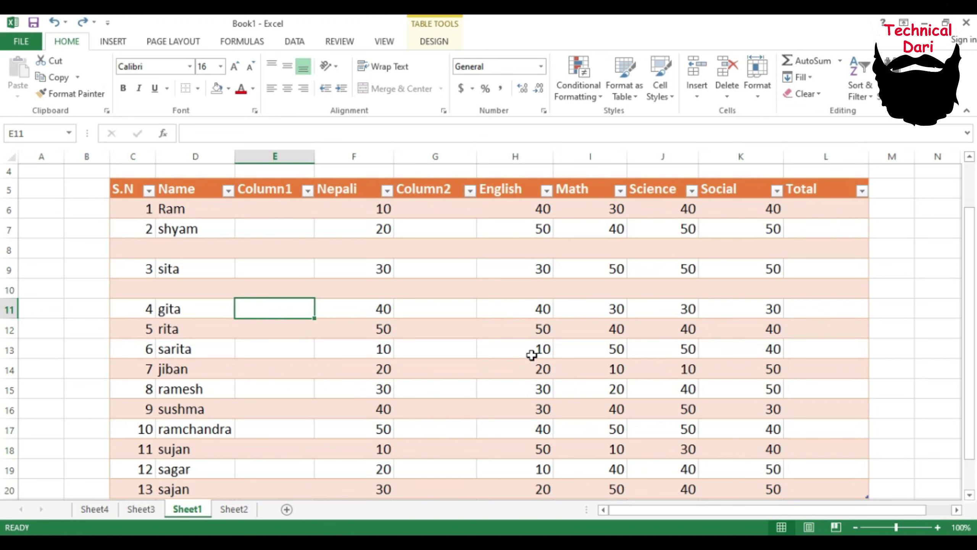
Delete the entire sheet column E containing Column1, and undo that deletion
{"action": "left_click", "coordinate": [292, 157]}
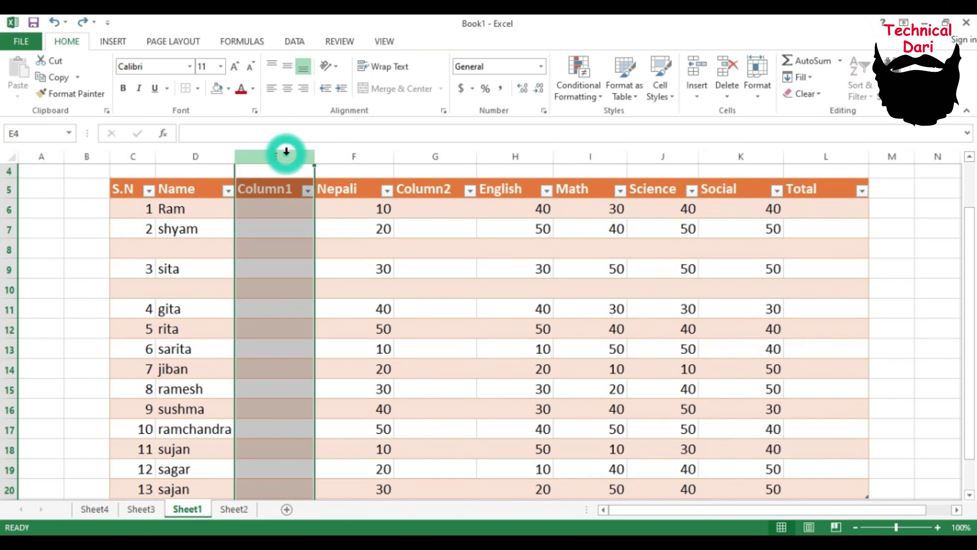
{"action": "left_click", "coordinate": [728, 97]}
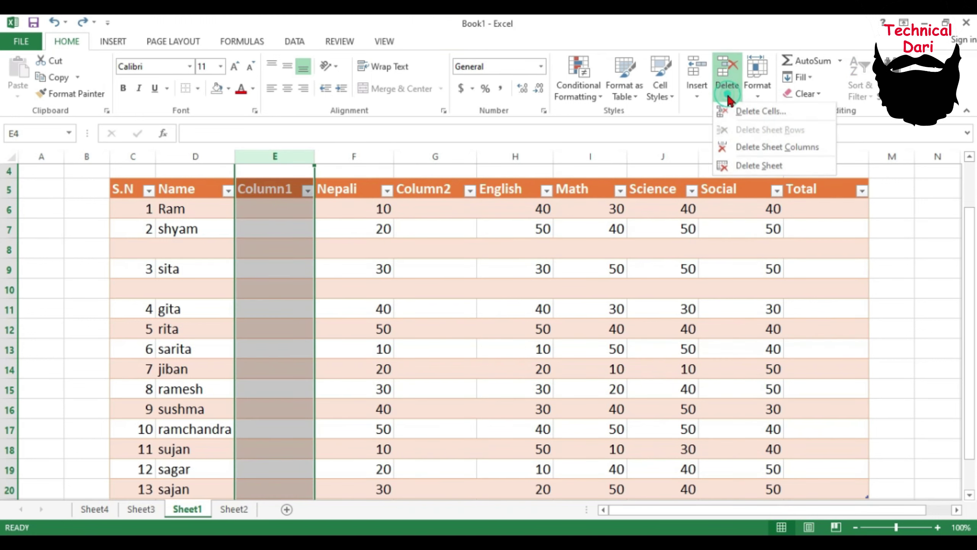
{"action": "left_click", "coordinate": [765, 110]}
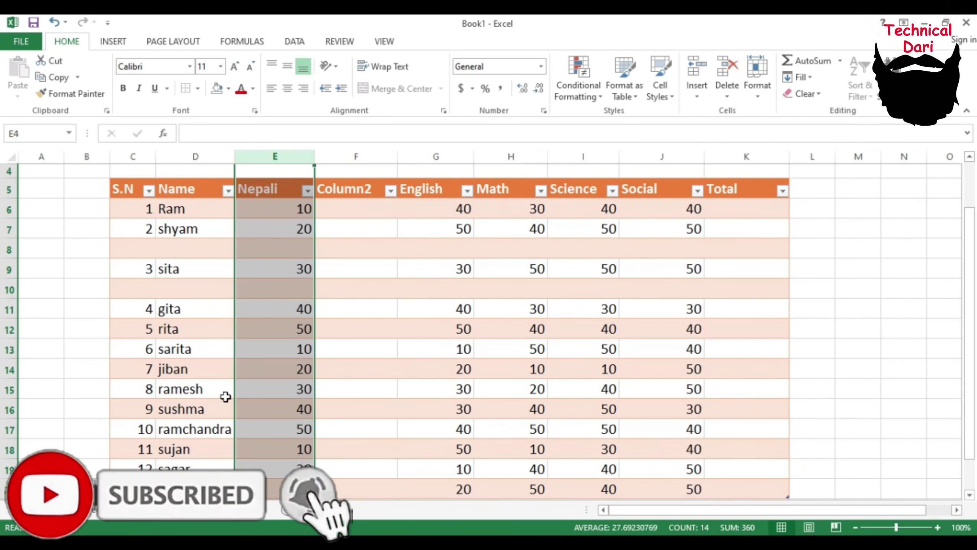
{"action": "key", "text": "ctrl+z"}
Delete the entire blank row 8 between serial numbers 2 and 3
{"action": "left_click", "coordinate": [10, 254]}
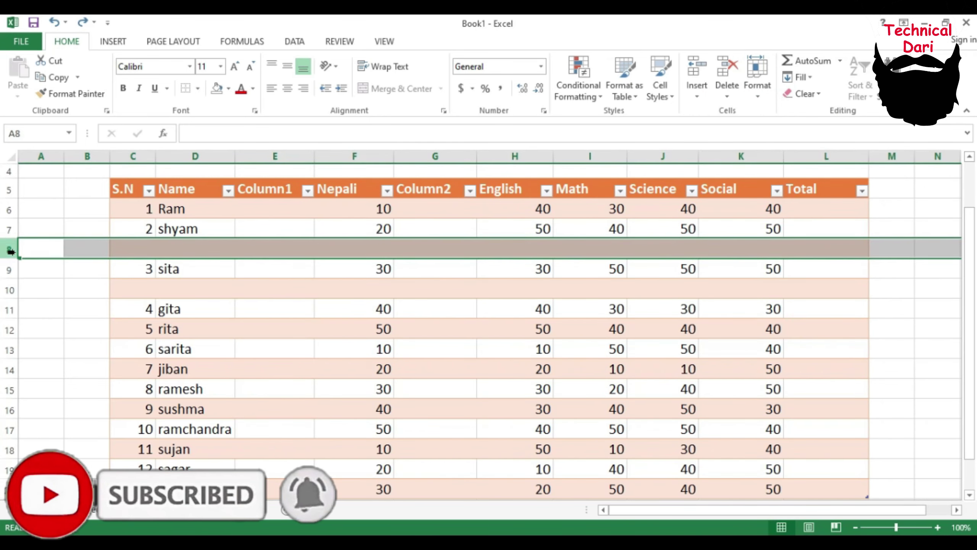
{"action": "left_click", "coordinate": [724, 102]}
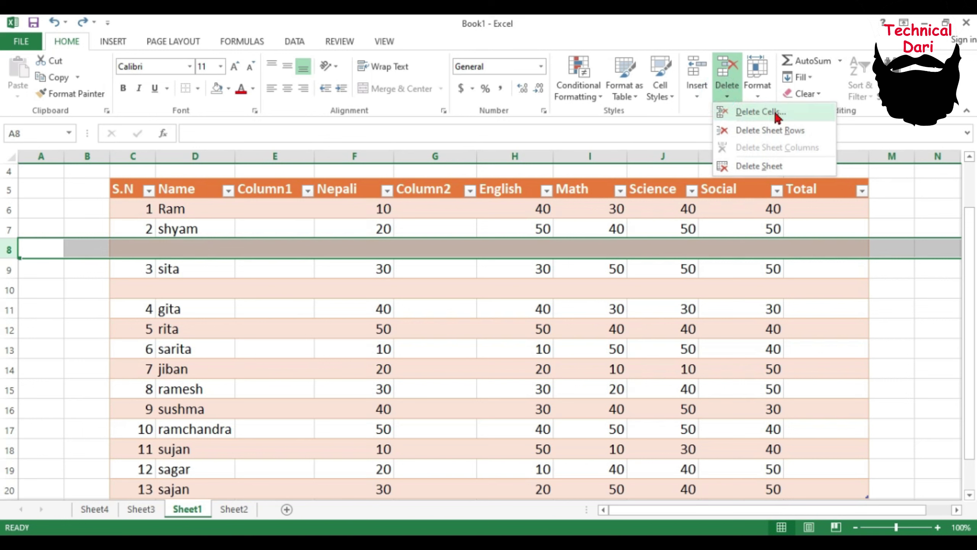
{"action": "left_click", "coordinate": [784, 111]}
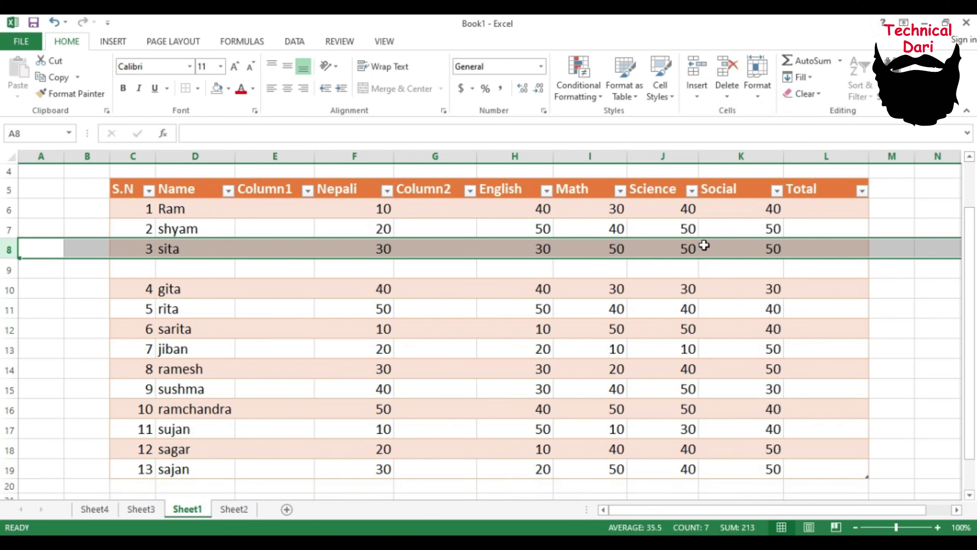
From cell E9, delete the blank sheet row between serial numbers 3 and 4
{"action": "left_click", "coordinate": [727, 93]}
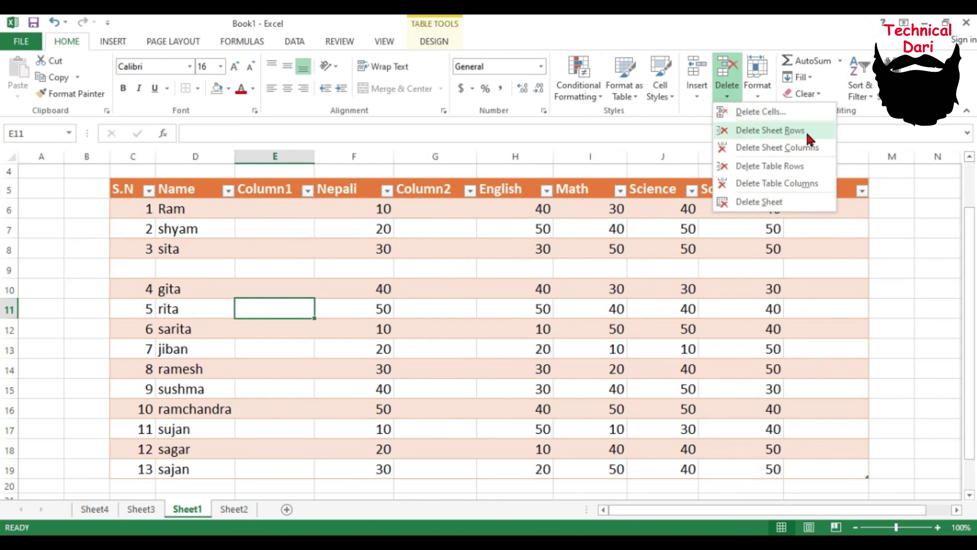
{"action": "left_click", "coordinate": [266, 268]}
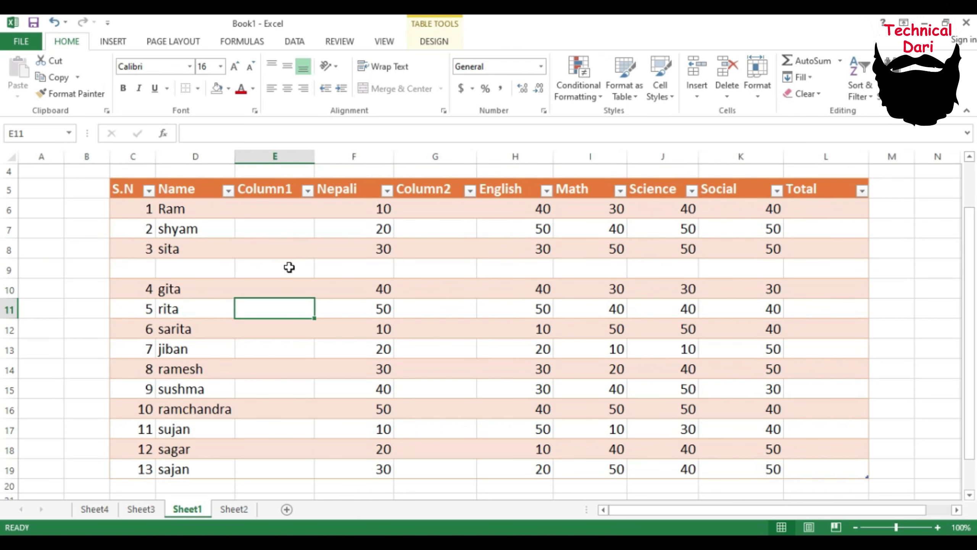
{"action": "left_click", "coordinate": [280, 269]}
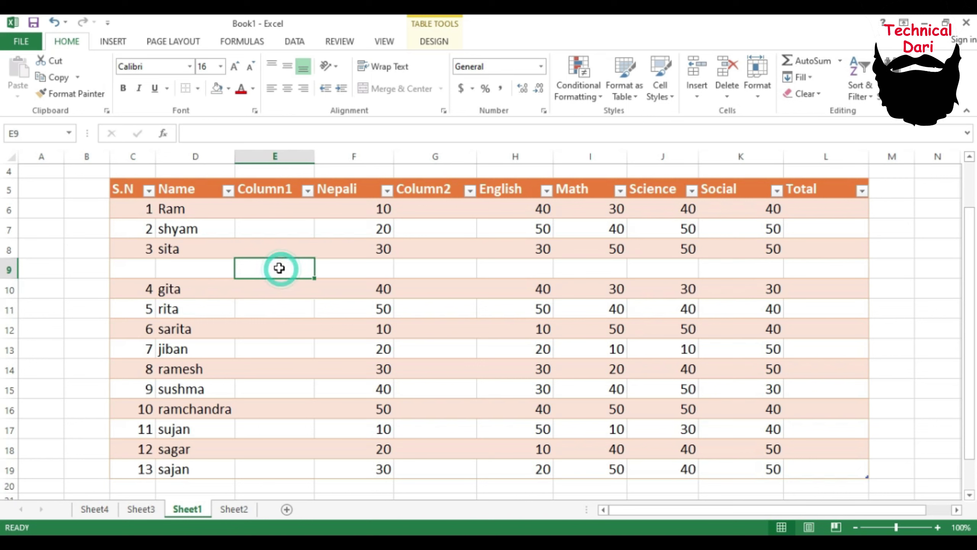
{"action": "left_click", "coordinate": [727, 94]}
{"action": "left_click", "coordinate": [752, 128]}
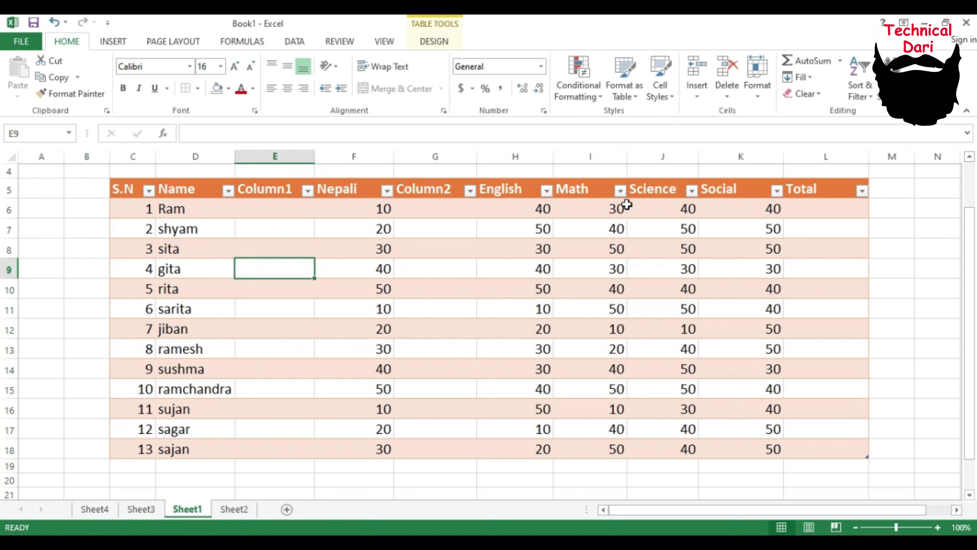
From cell E9, delete the sheet column containing the blank Column1
{"action": "left_click", "coordinate": [725, 96]}
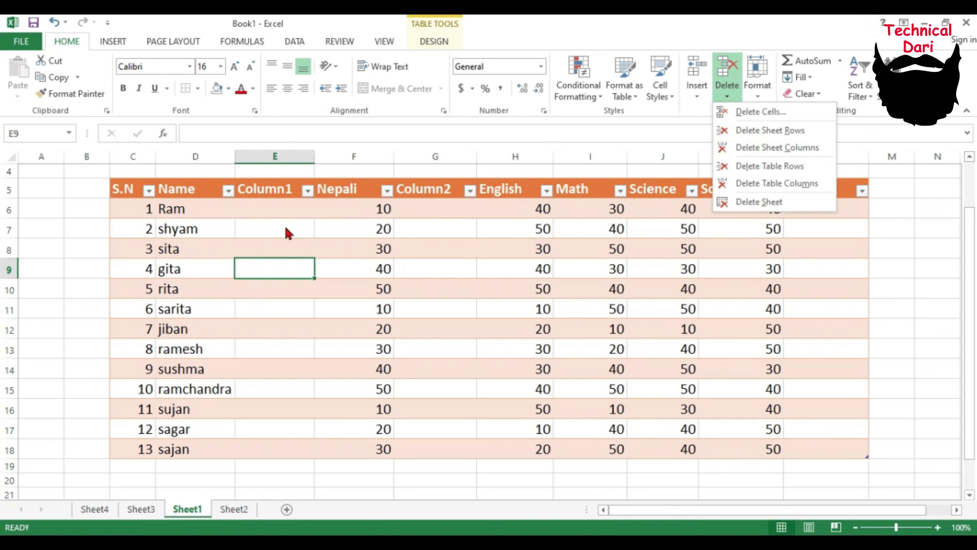
{"action": "left_click", "coordinate": [284, 265]}
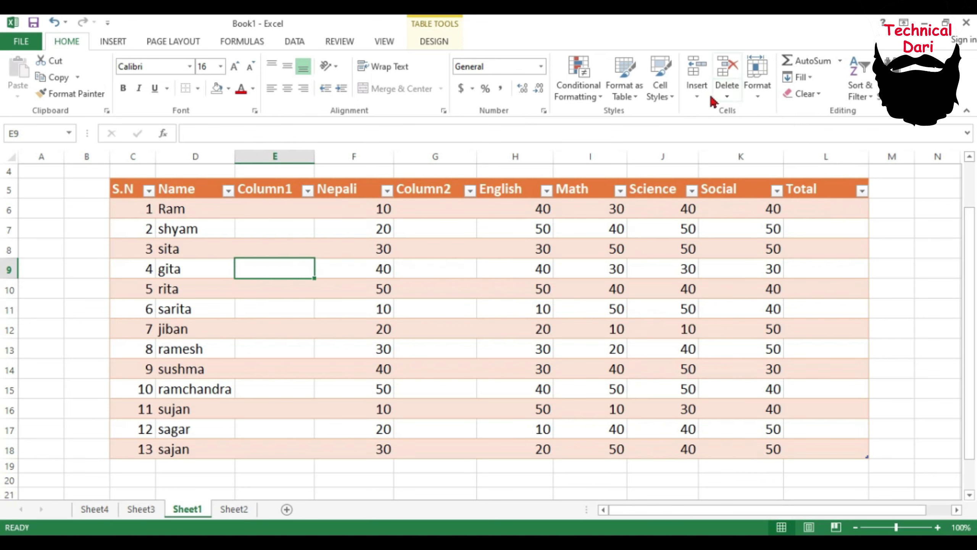
{"action": "left_click", "coordinate": [722, 97]}
{"action": "left_click", "coordinate": [736, 148]}
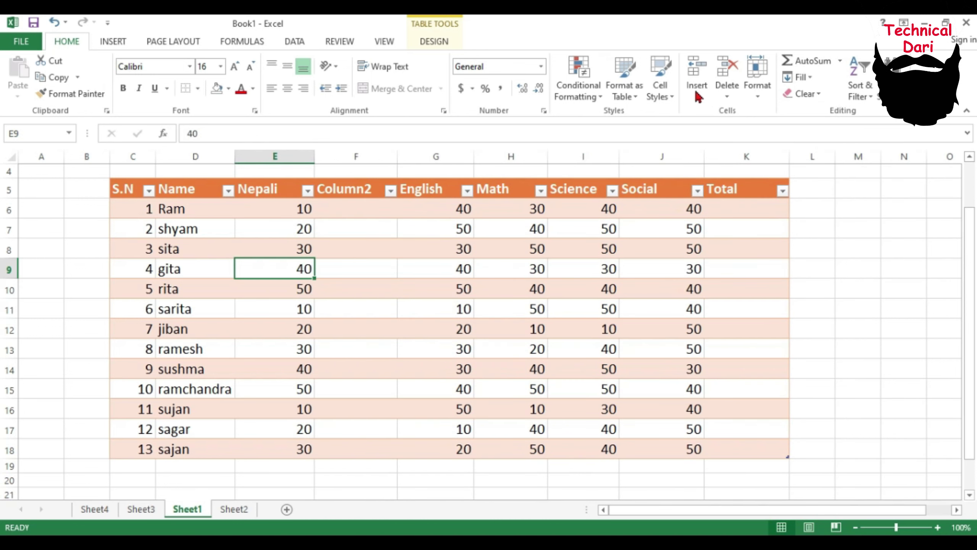
{"action": "left_click", "coordinate": [727, 96]}
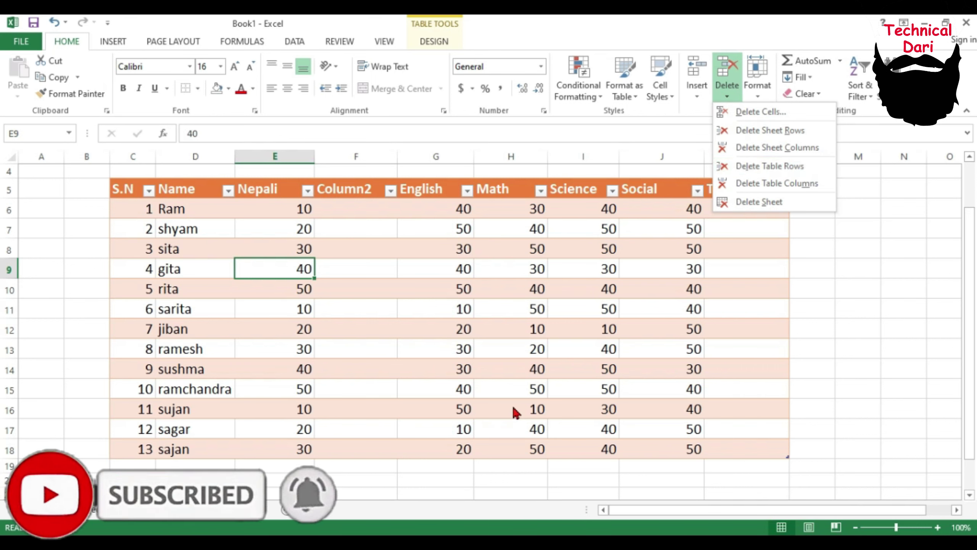
{"action": "left_click", "coordinate": [386, 379]}
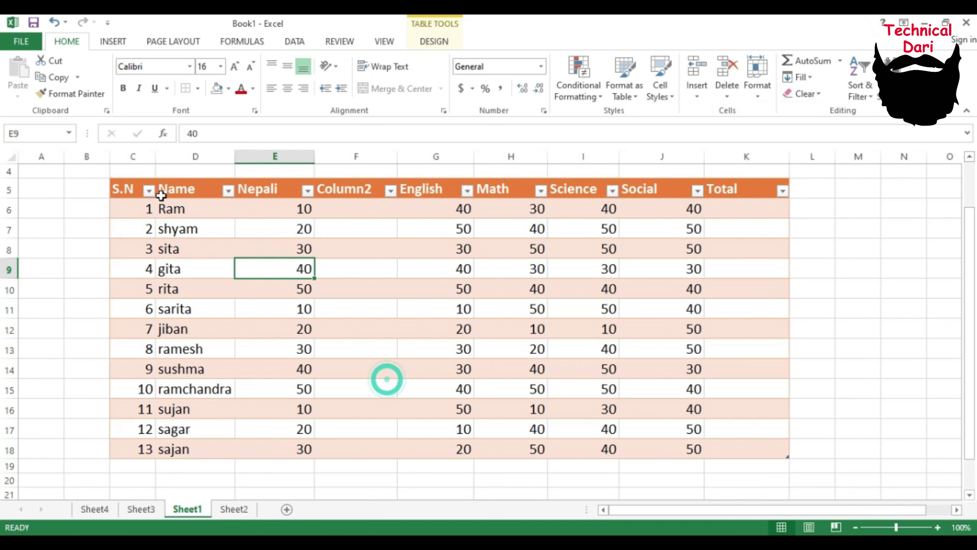
{"action": "left_click_drag", "start_coordinate": [116, 188], "coordinate": [753, 446]}
{"action": "left_click", "coordinate": [114, 187]}
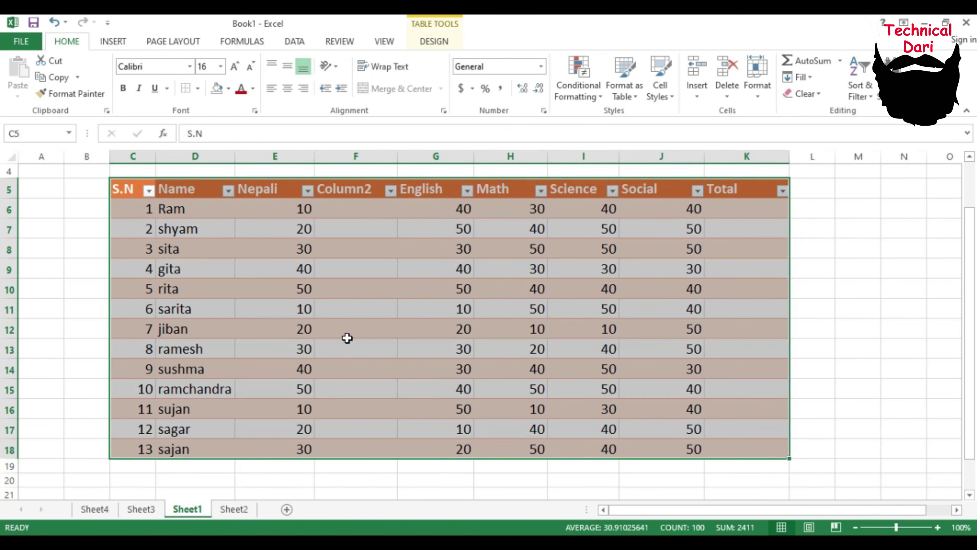
From cell D11, delete the table row for serial number 6
{"action": "left_click", "coordinate": [256, 310]}
{"action": "left_click", "coordinate": [184, 311]}
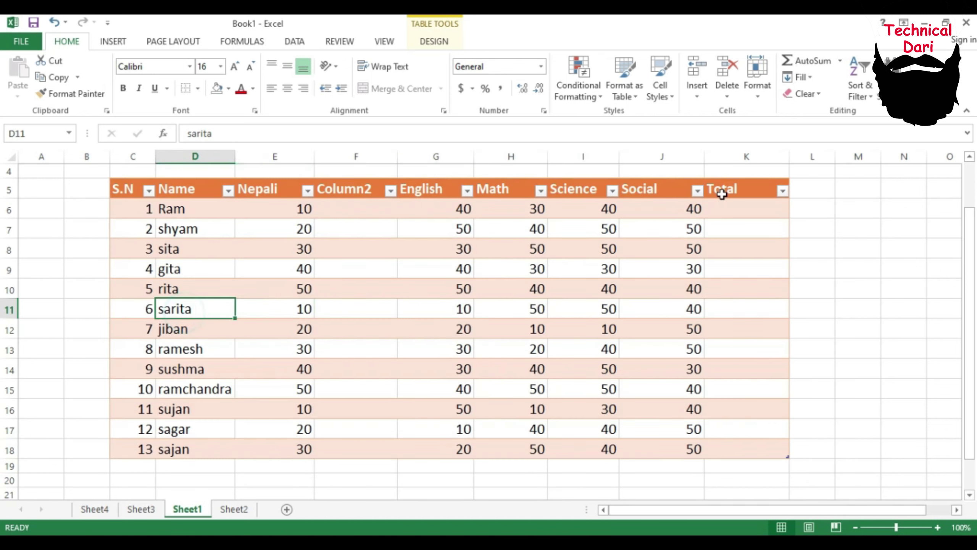
{"action": "left_click", "coordinate": [725, 91]}
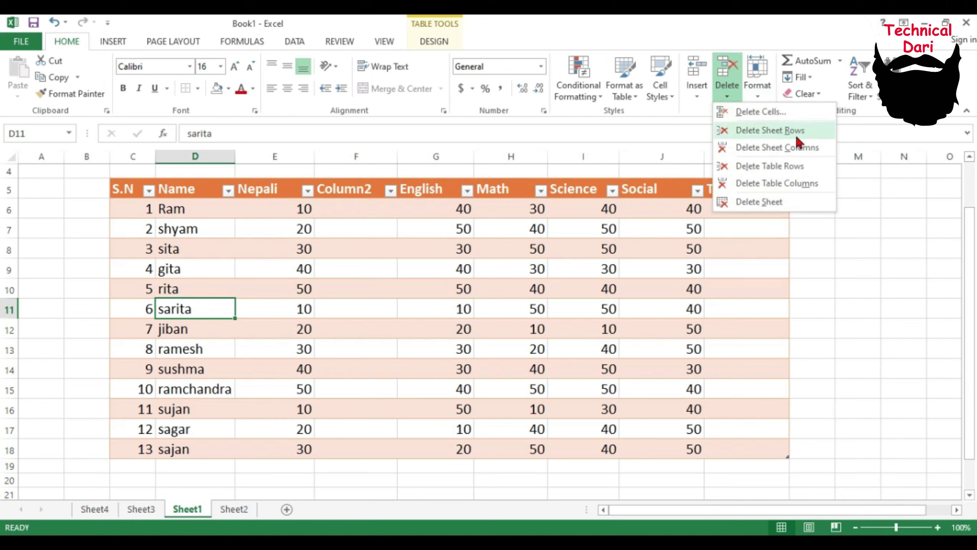
{"action": "left_click", "coordinate": [796, 166]}
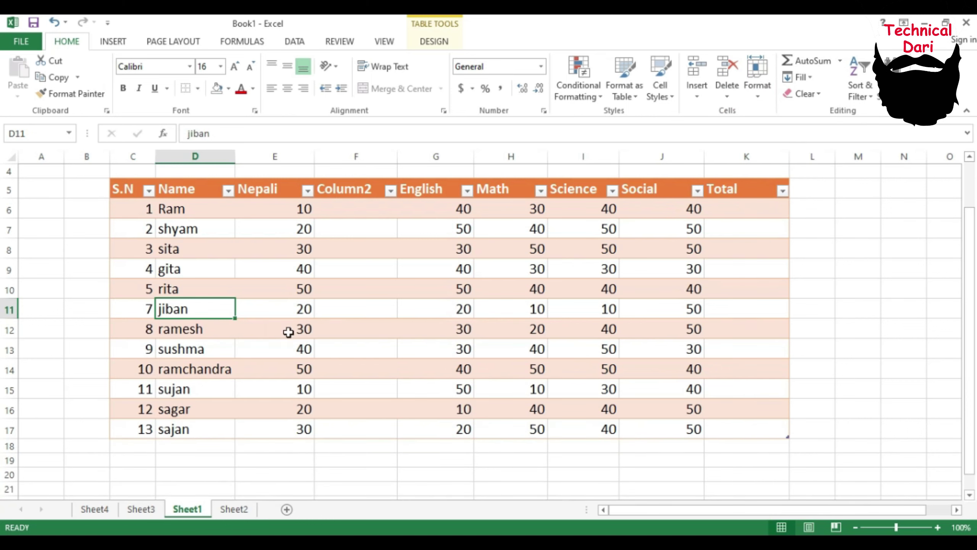
From cell D11, delete the Name column from the table
{"action": "left_click", "coordinate": [727, 94]}
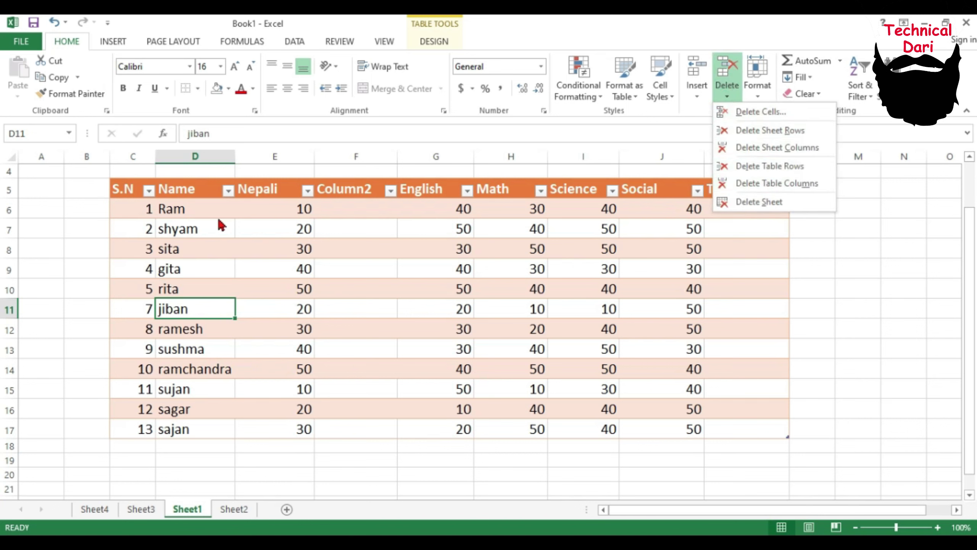
{"action": "left_click", "coordinate": [800, 187]}
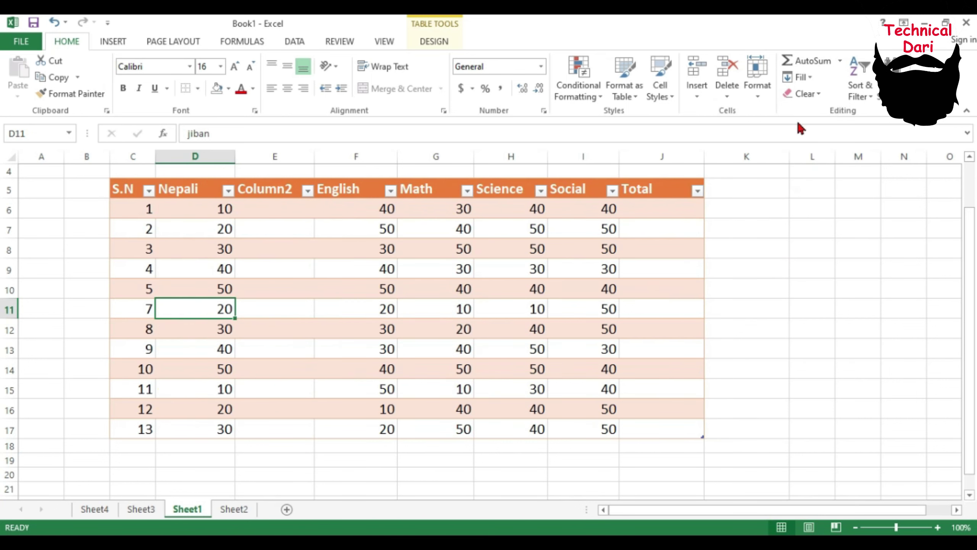
Open the deletion options with cell D11 selected on Sheet1
{"action": "left_click", "coordinate": [728, 95]}
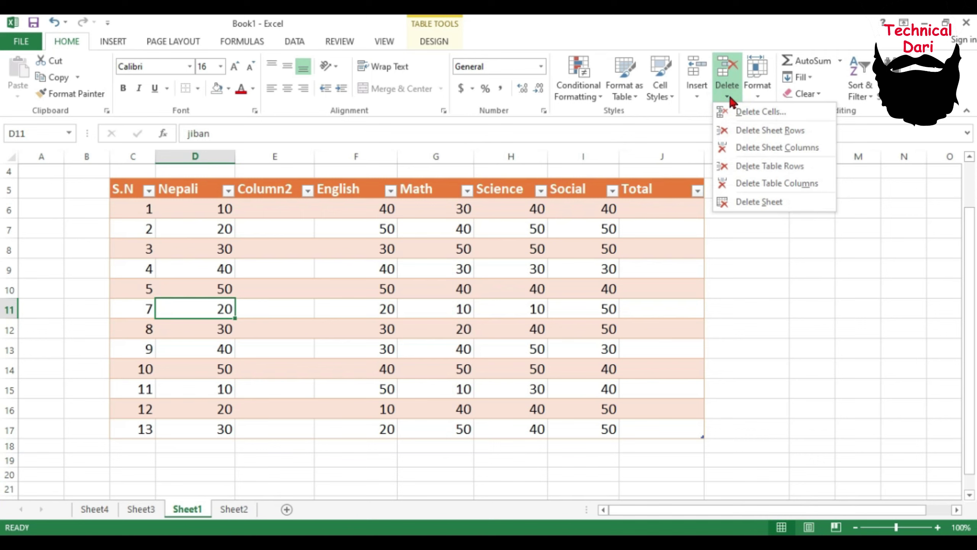